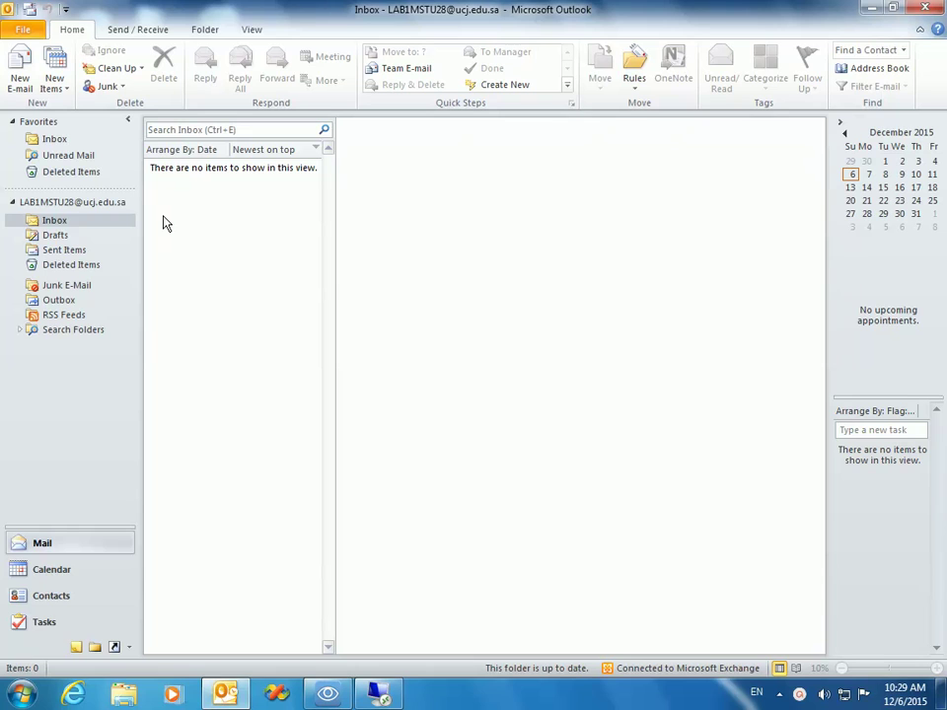
# Step: Start a new e-mail and open the Signatures and Stationery dialog from the Signature menu
pyautogui.click(15, 77)
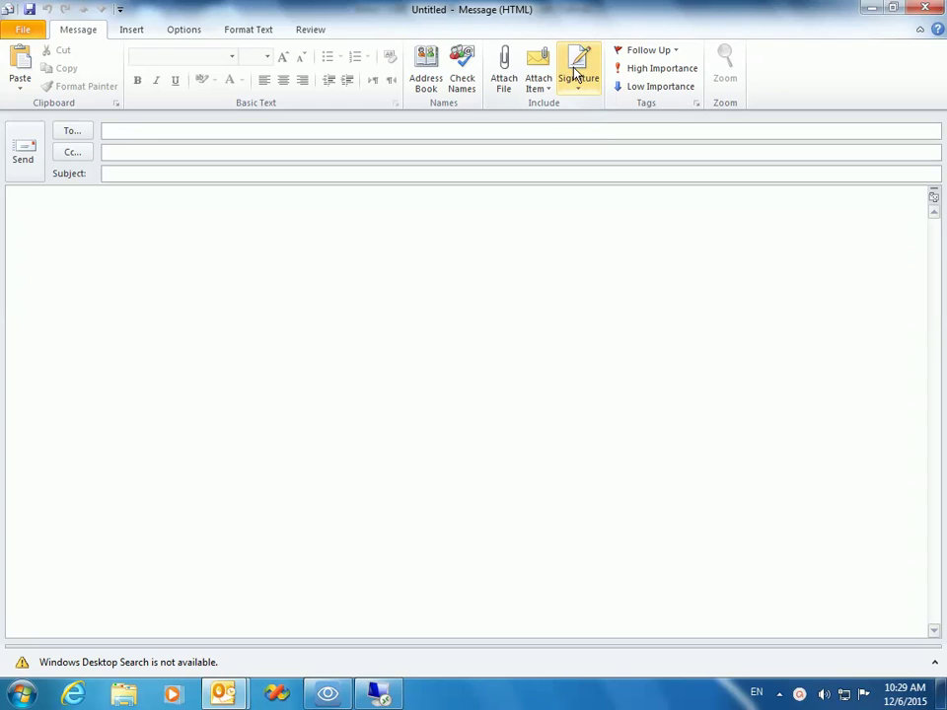
pyautogui.click(578, 79)
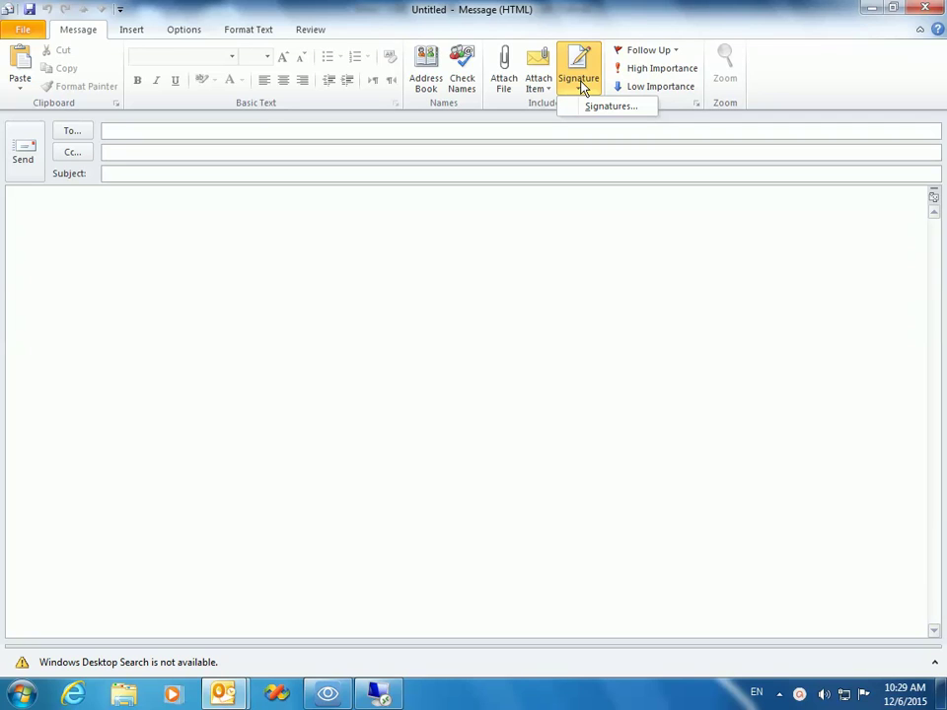
pyautogui.click(610, 108)
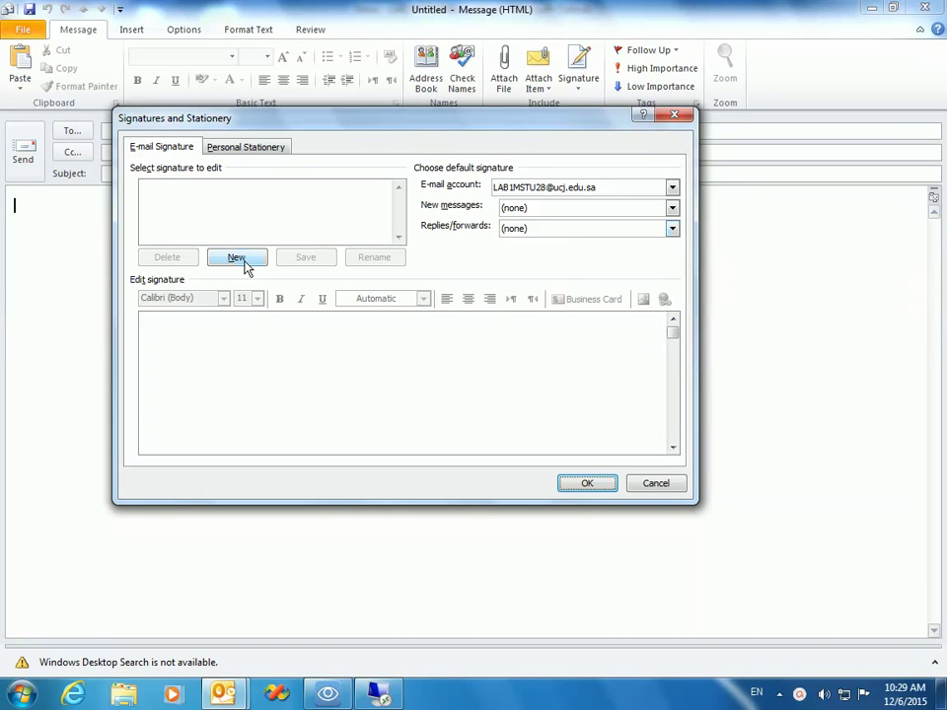
# Step: Add a new signature named with the student's ID and first name, cancelling a second new one
pyautogui.click(245, 269)
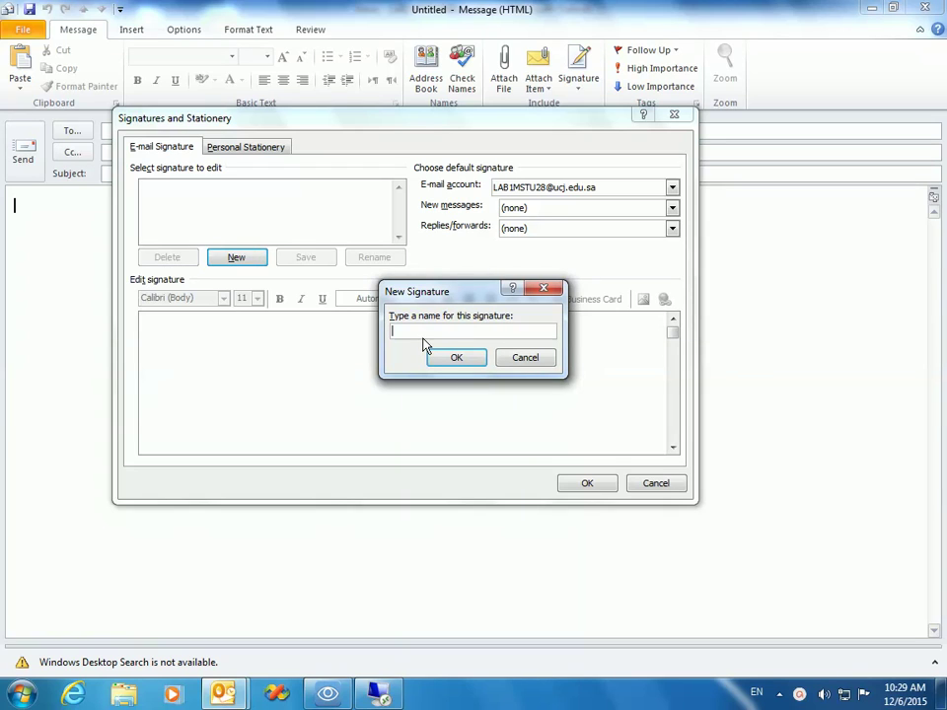
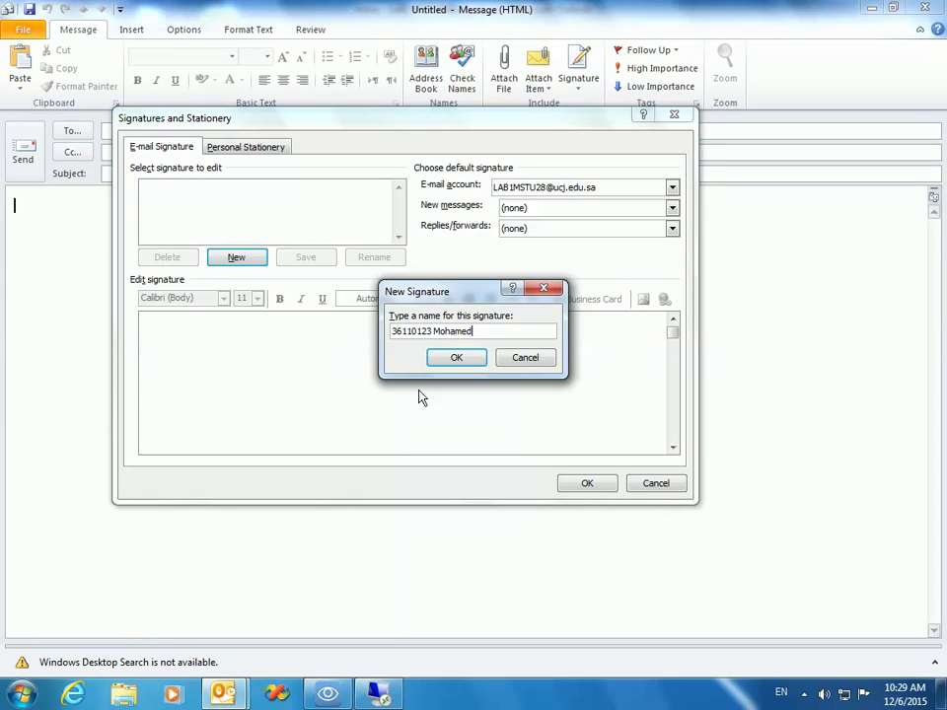
pyautogui.click(457, 358)
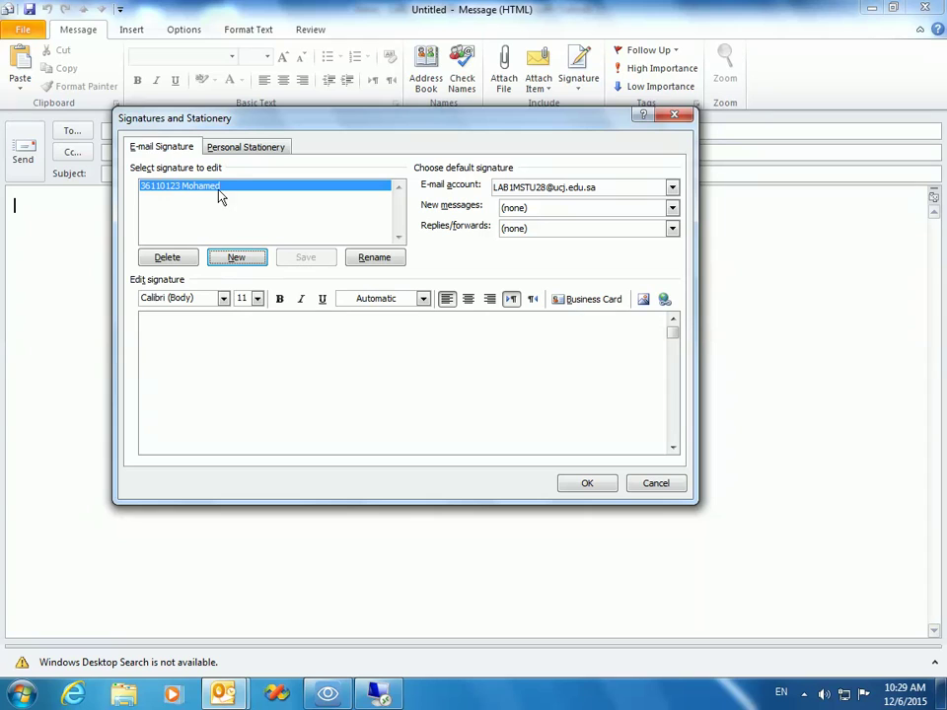
pyautogui.click(228, 260)
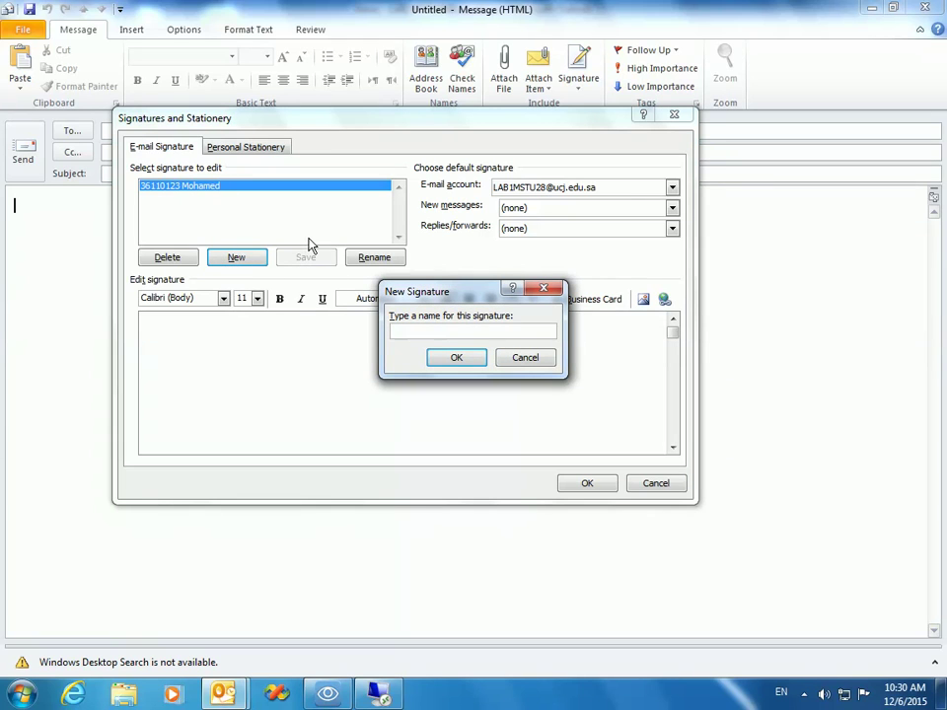
pyautogui.click(525, 358)
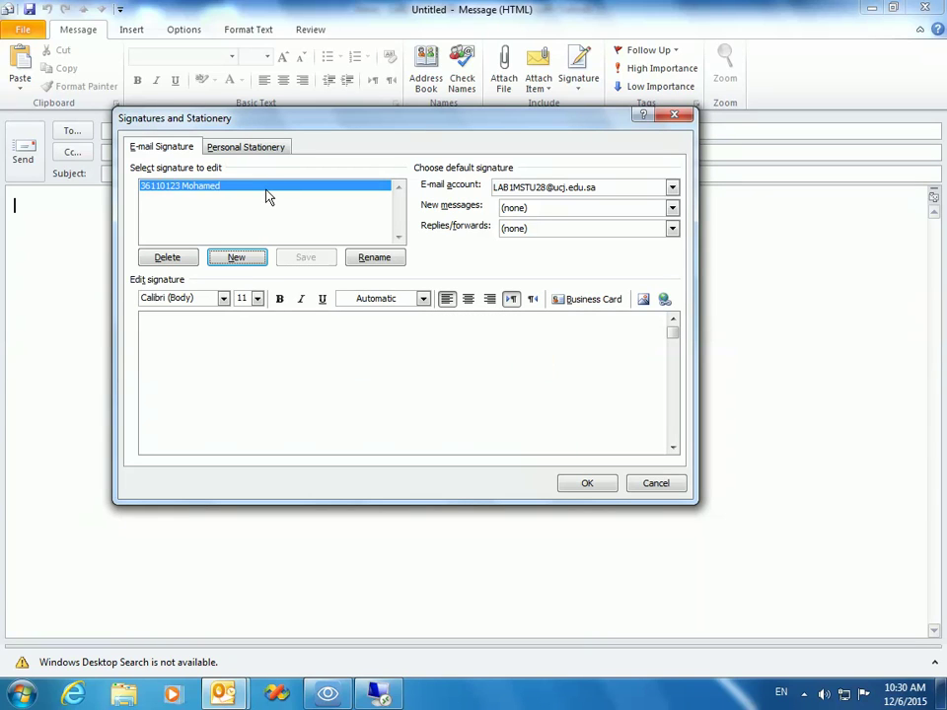
# Step: Write the student's name and ID as the signature text, bold and centred
pyautogui.click(248, 364)
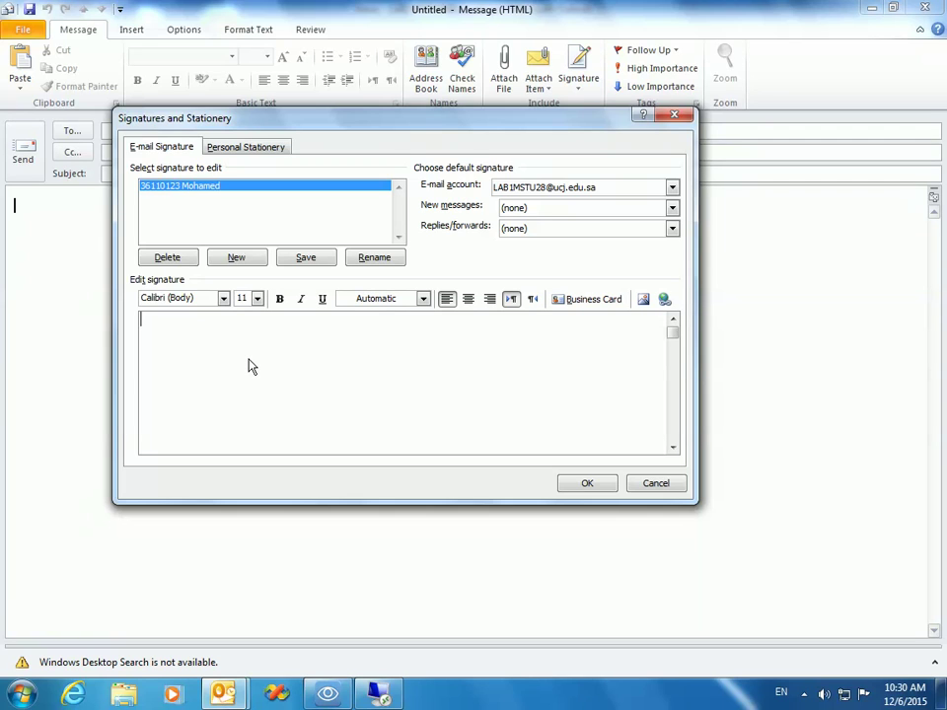
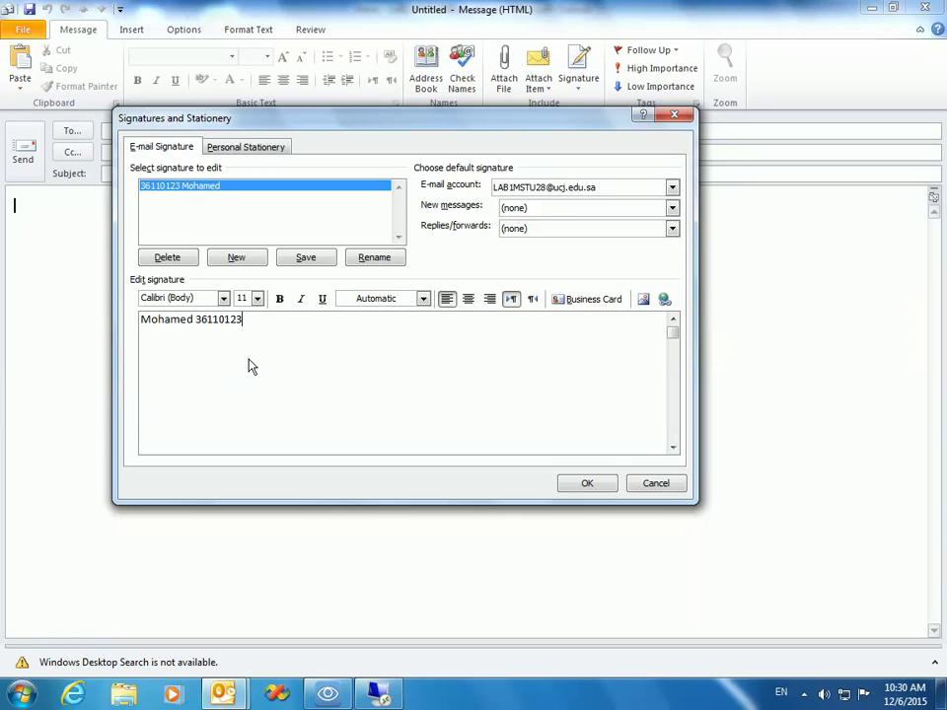
pyautogui.moveTo(264, 312); pyautogui.dragTo(194, 323)
pyautogui.click(279, 299)
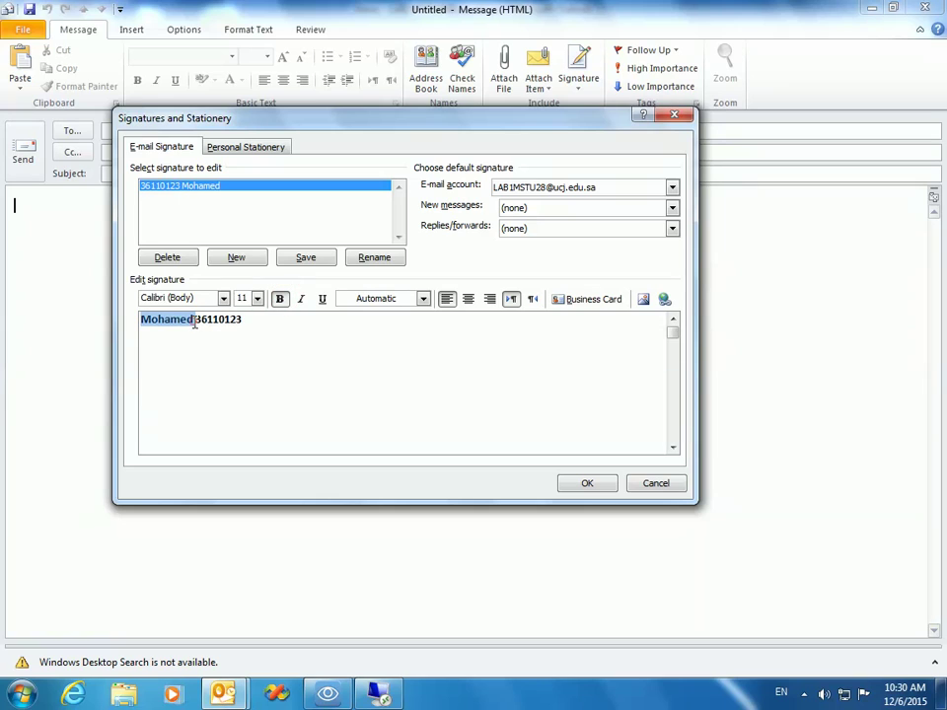
pyautogui.click(468, 309)
pyautogui.click(450, 377)
# Step: Add a '---' line above the name line and save the signature
pyautogui.click(349, 321)
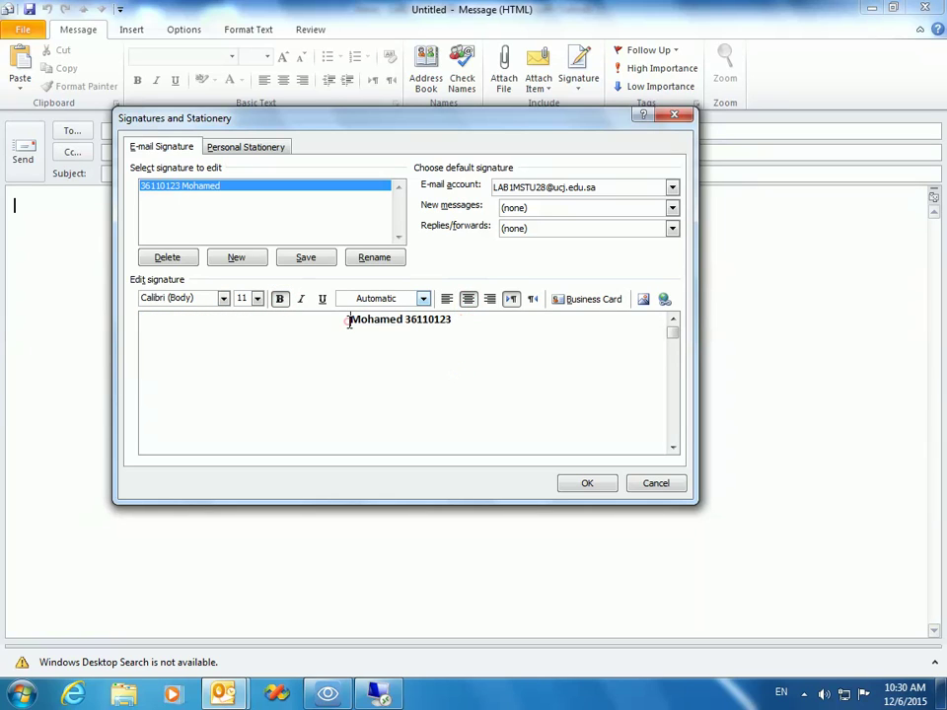
pyautogui.press('Return')
pyautogui.write('---')
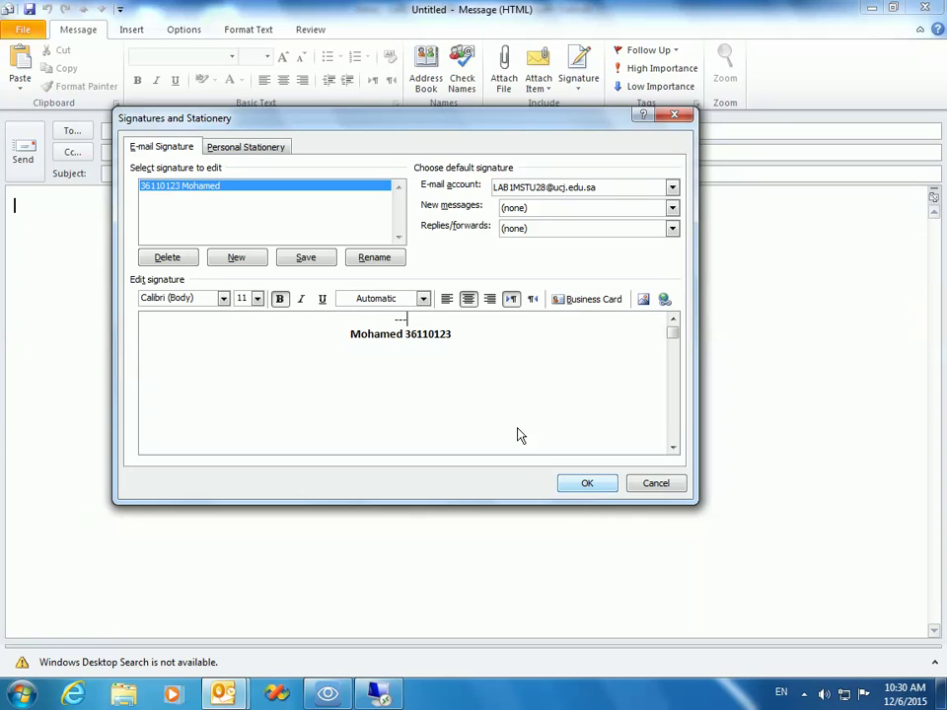
pyautogui.click(306, 258)
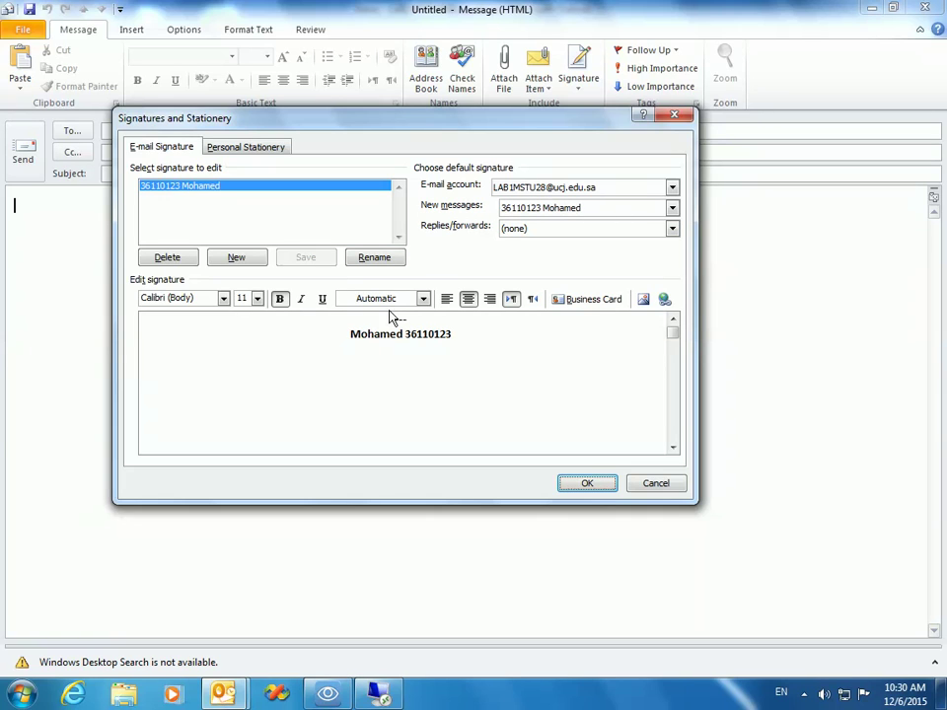
# Step: Choose the new signature for replies and forwards and close the dialog with OK
pyautogui.click(549, 228)
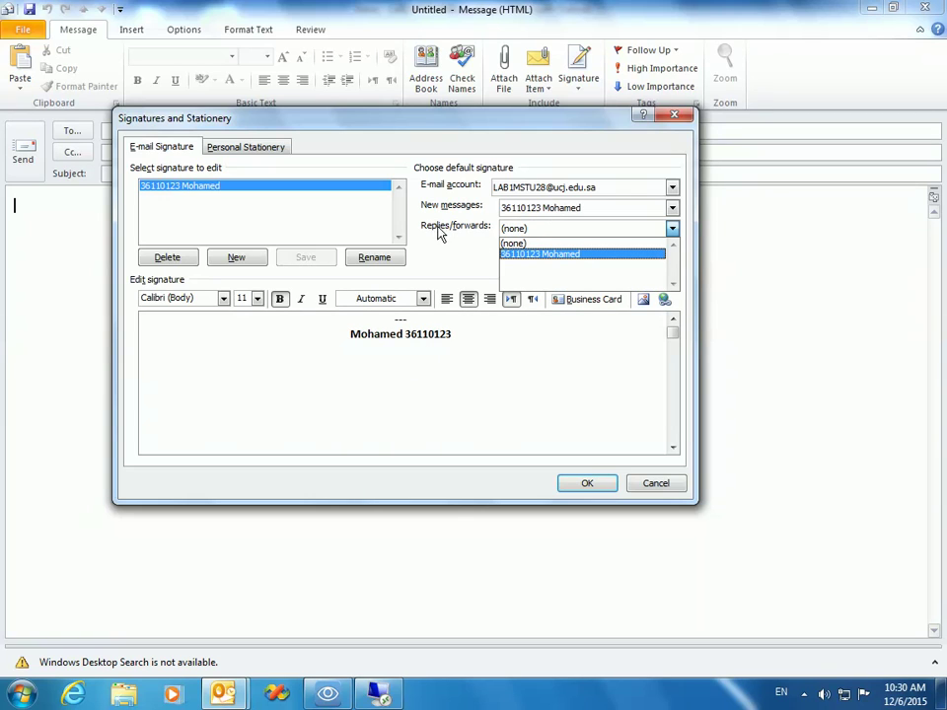
pyautogui.click(523, 255)
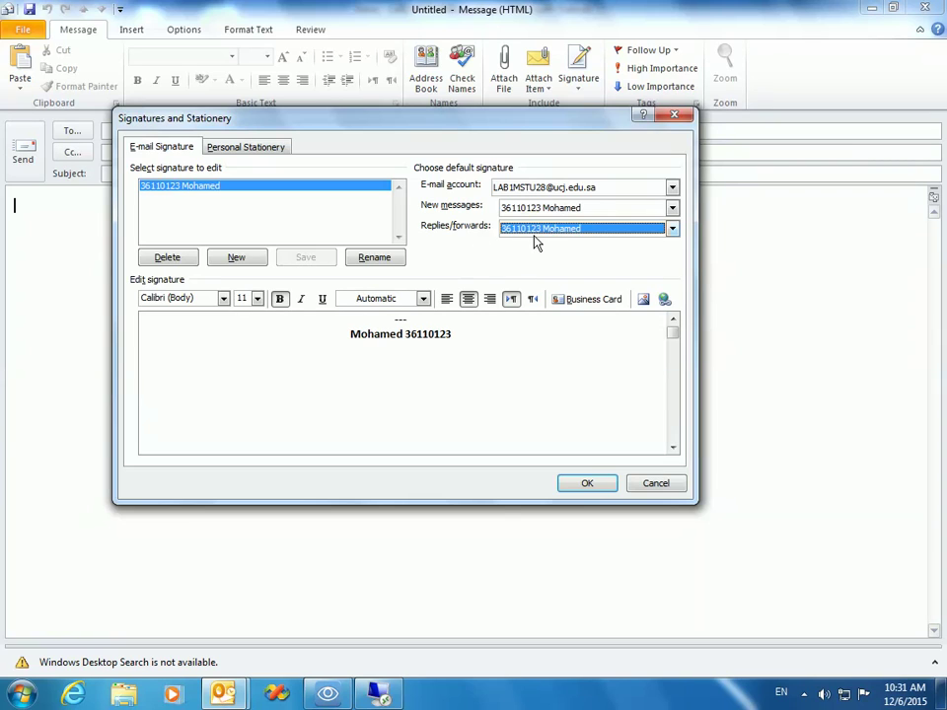
pyautogui.click(586, 484)
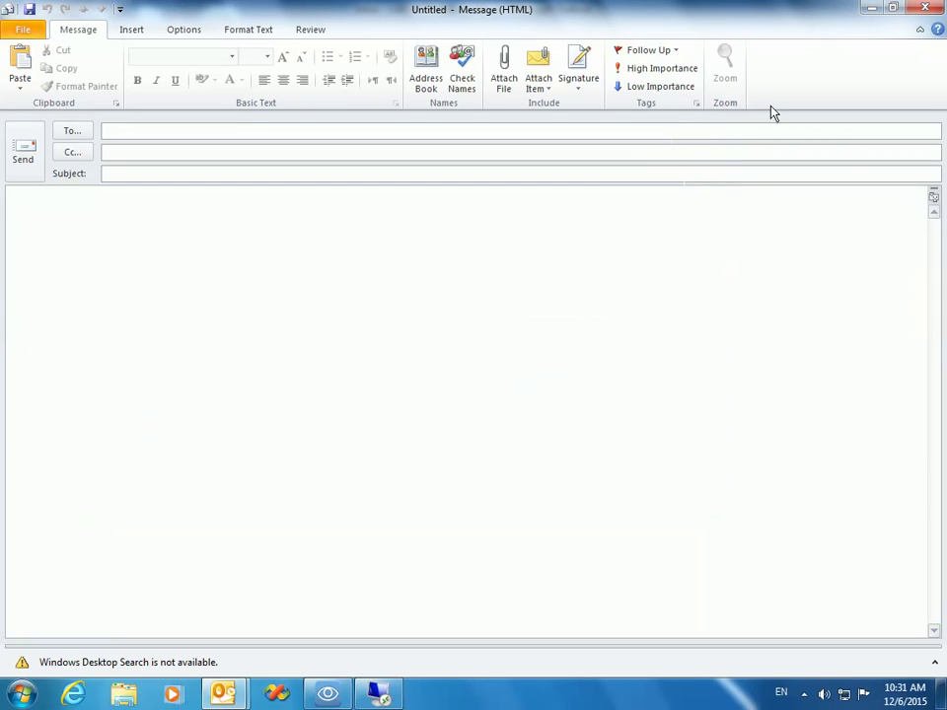
# Step: Insert the new dashed, bold name-and-ID signature from the Signature list into the body
pyautogui.click(581, 87)
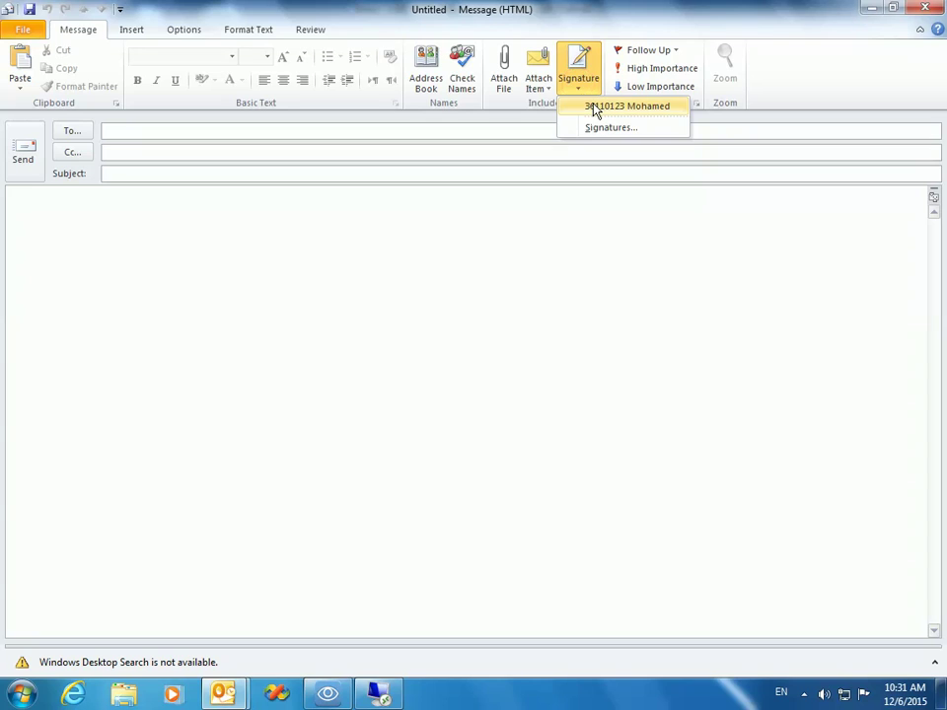
pyautogui.click(596, 106)
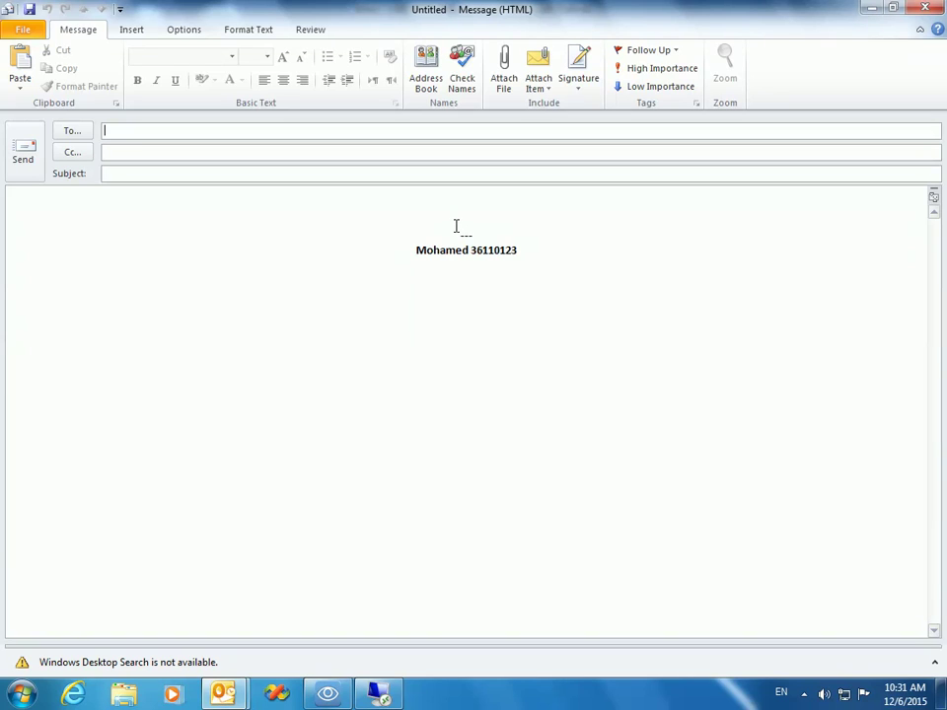
pyautogui.click(661, 86)
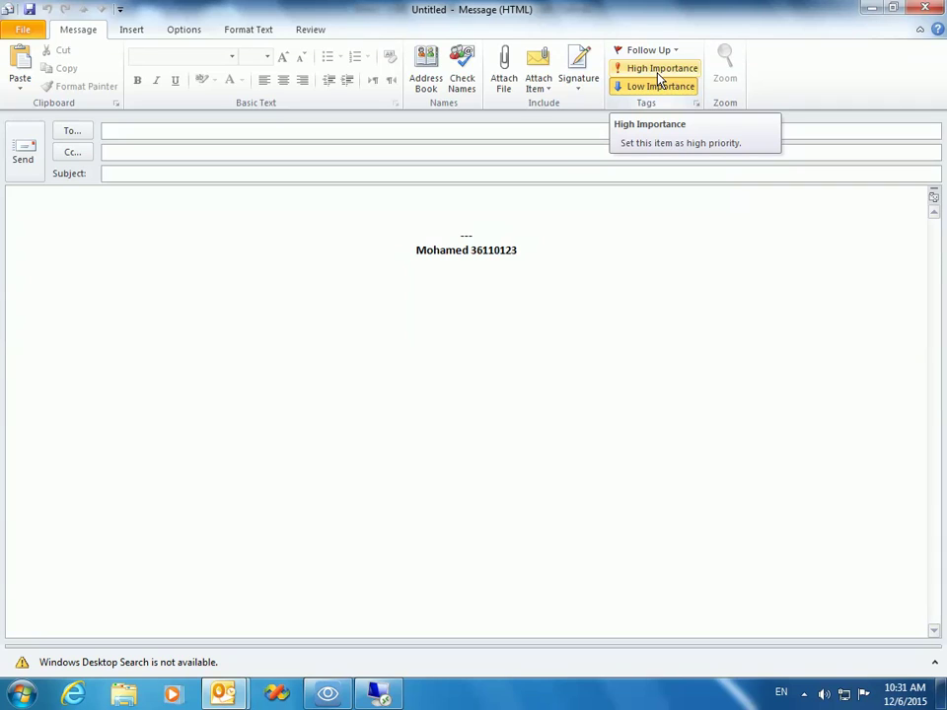
pyautogui.click(659, 79)
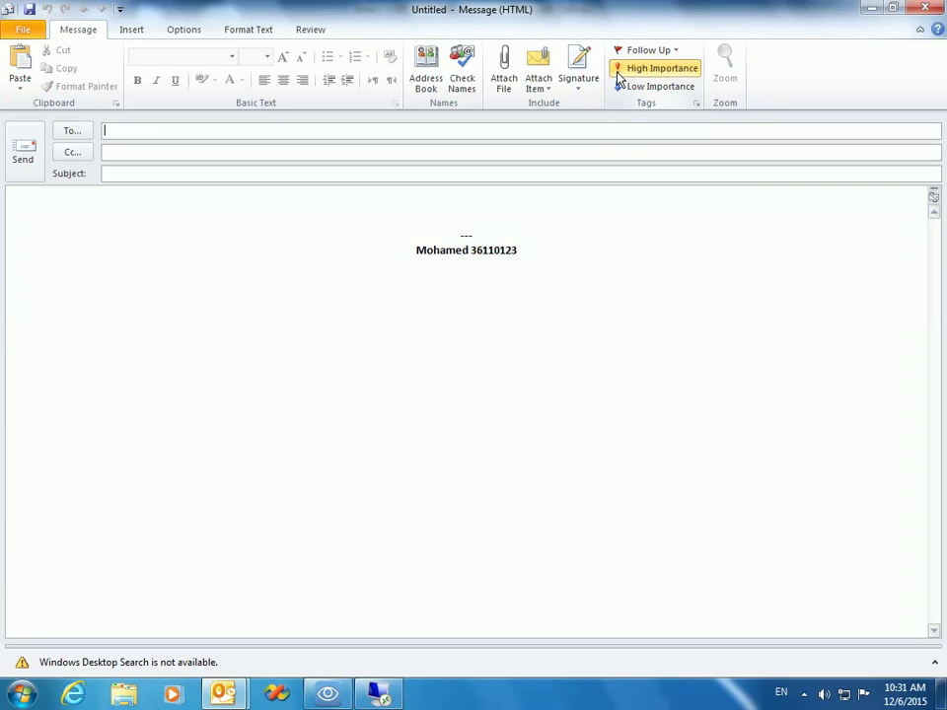
pyautogui.click(629, 89)
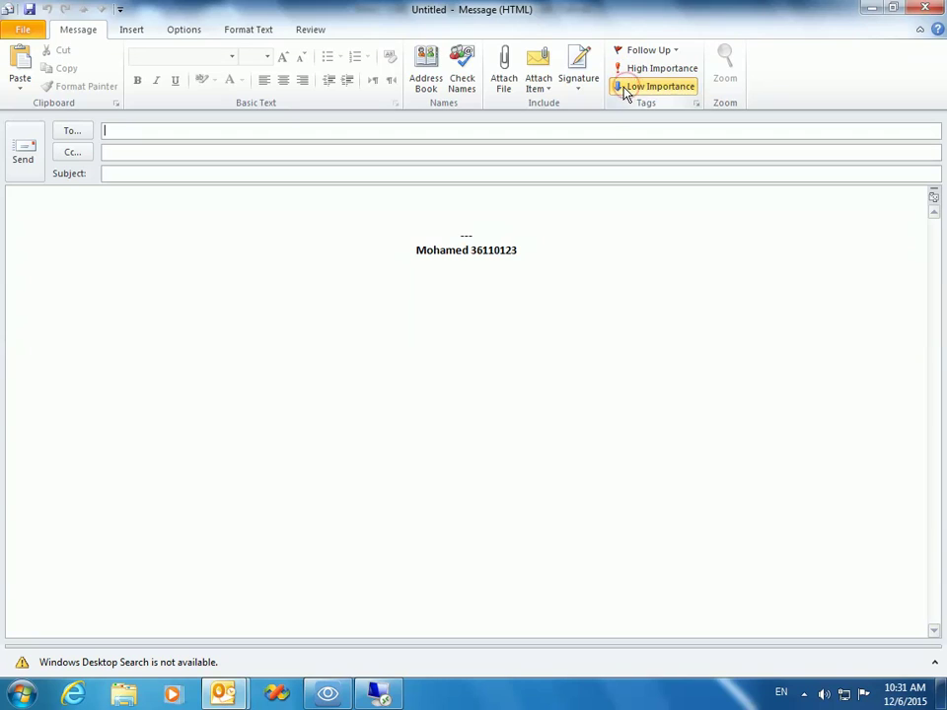
pyautogui.click(636, 71)
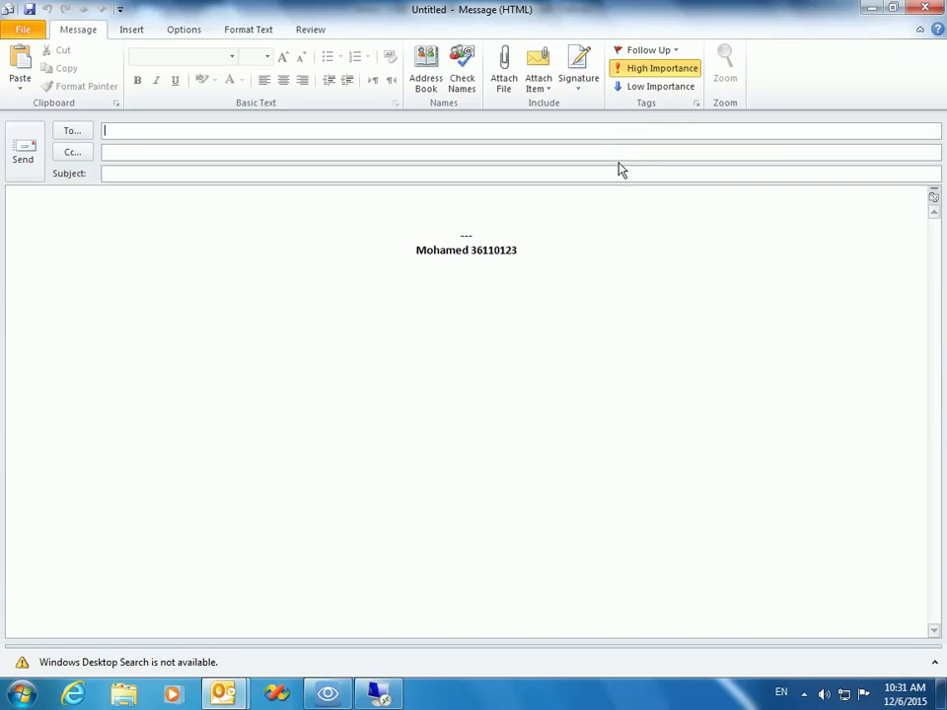
pyautogui.click(672, 87)
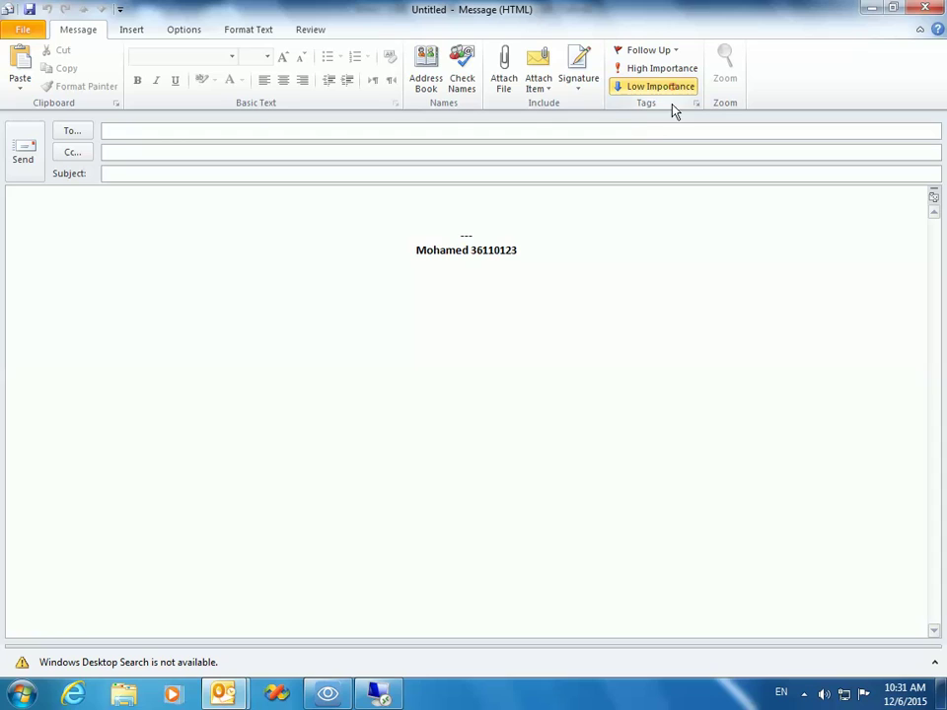
pyautogui.click(625, 130)
pyautogui.click(634, 87)
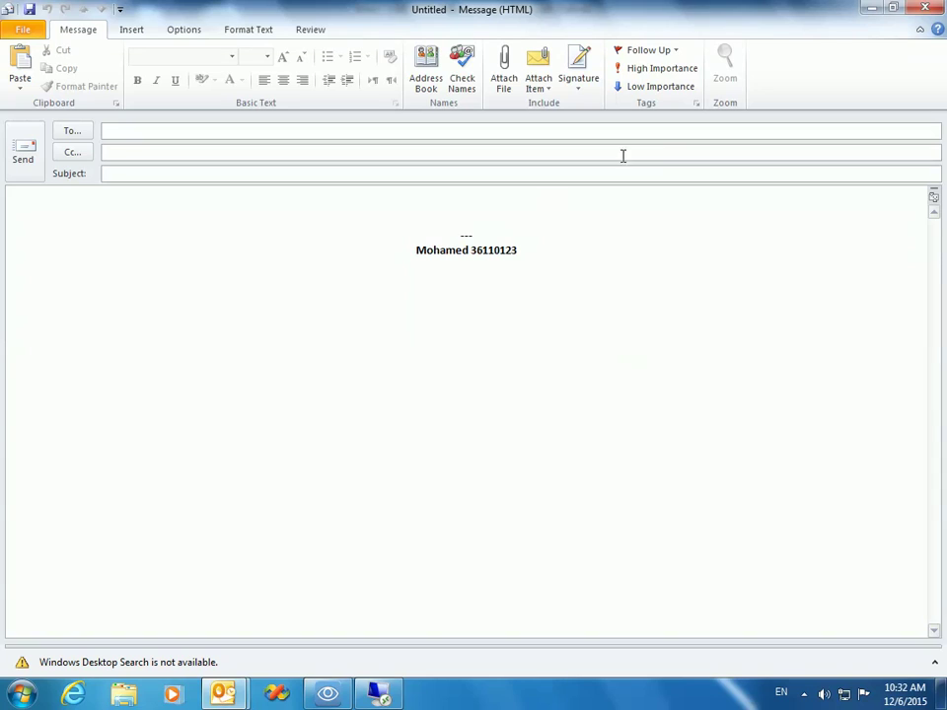
pyautogui.click(680, 87)
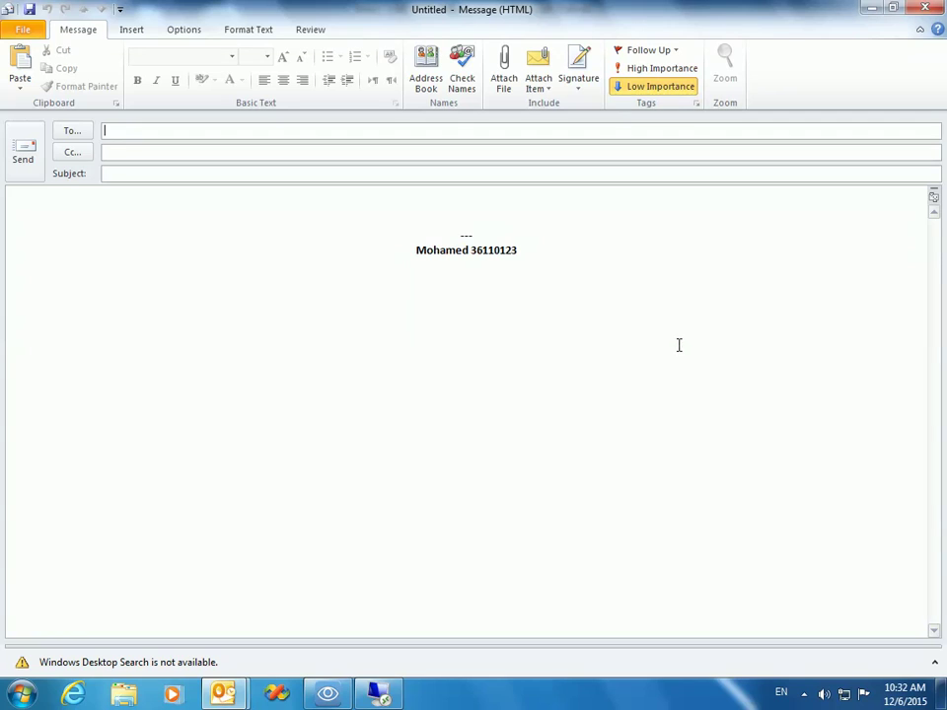
pyautogui.click(646, 86)
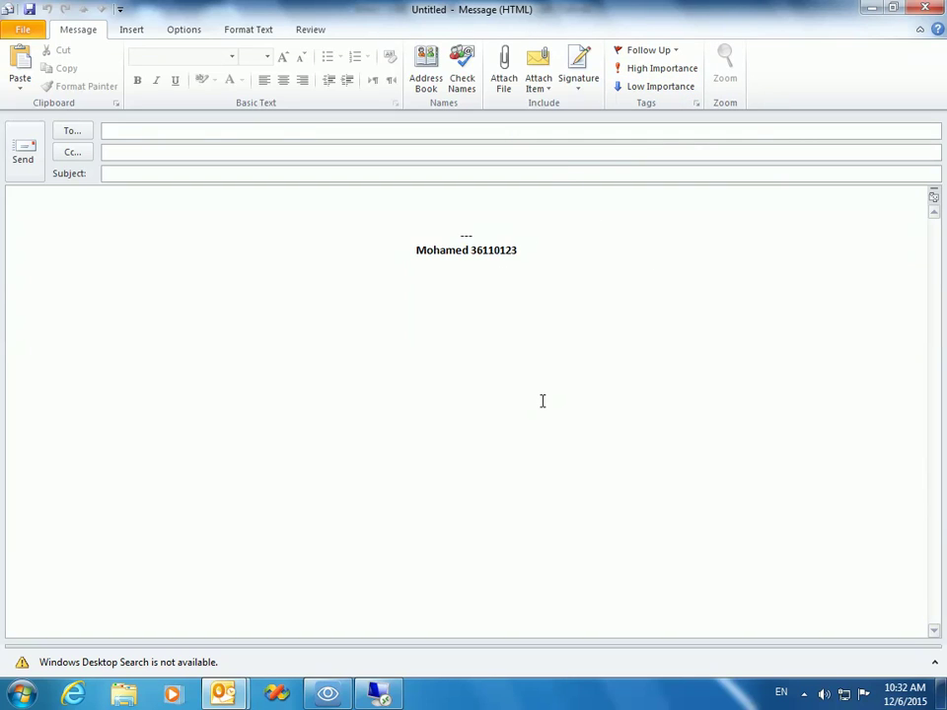
# Step: Open the Custom follow-up flag dialog and tick Flag for Recipients
pyautogui.click(675, 50)
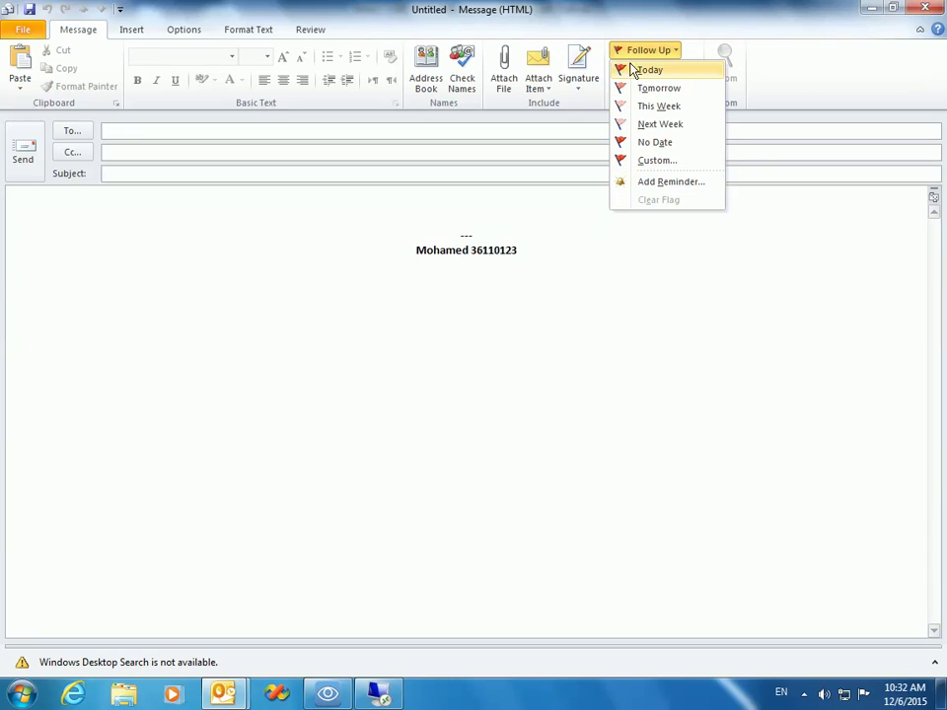
pyautogui.click(664, 162)
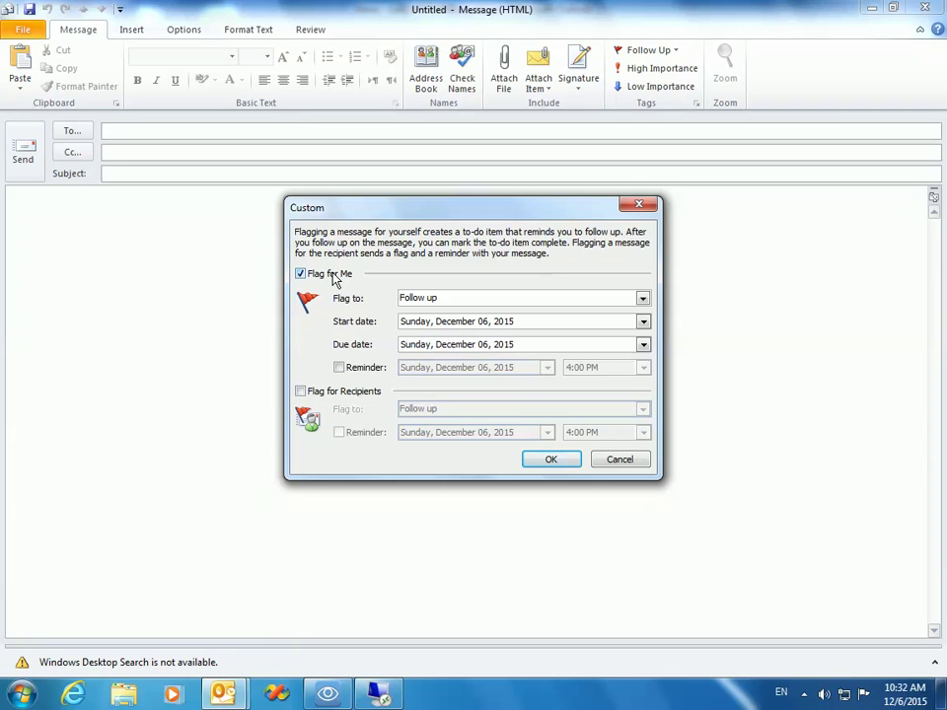
pyautogui.click(301, 391)
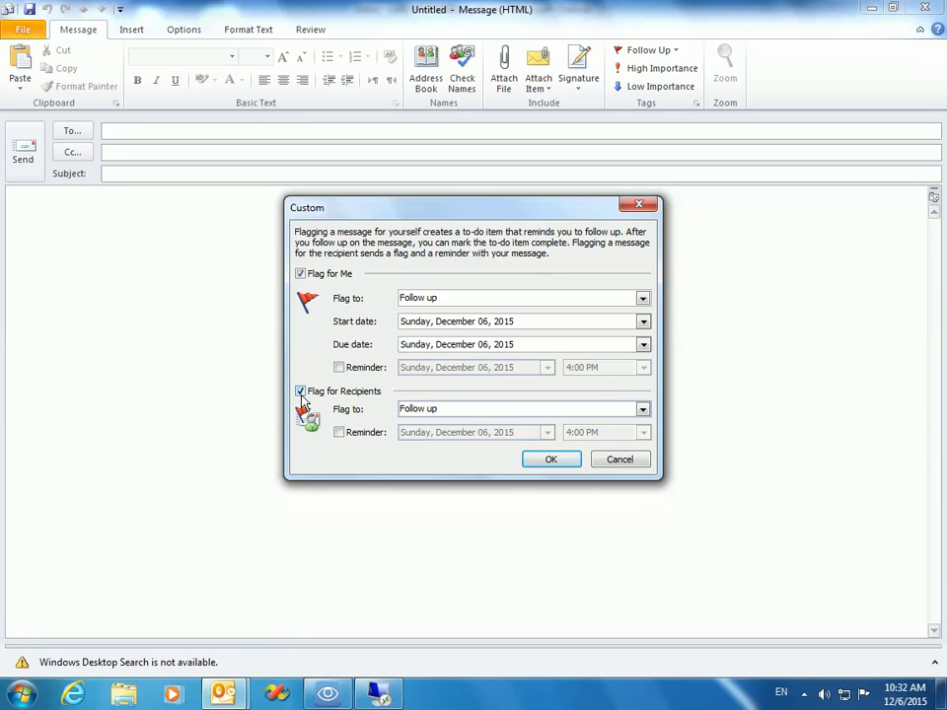
pyautogui.click(642, 409)
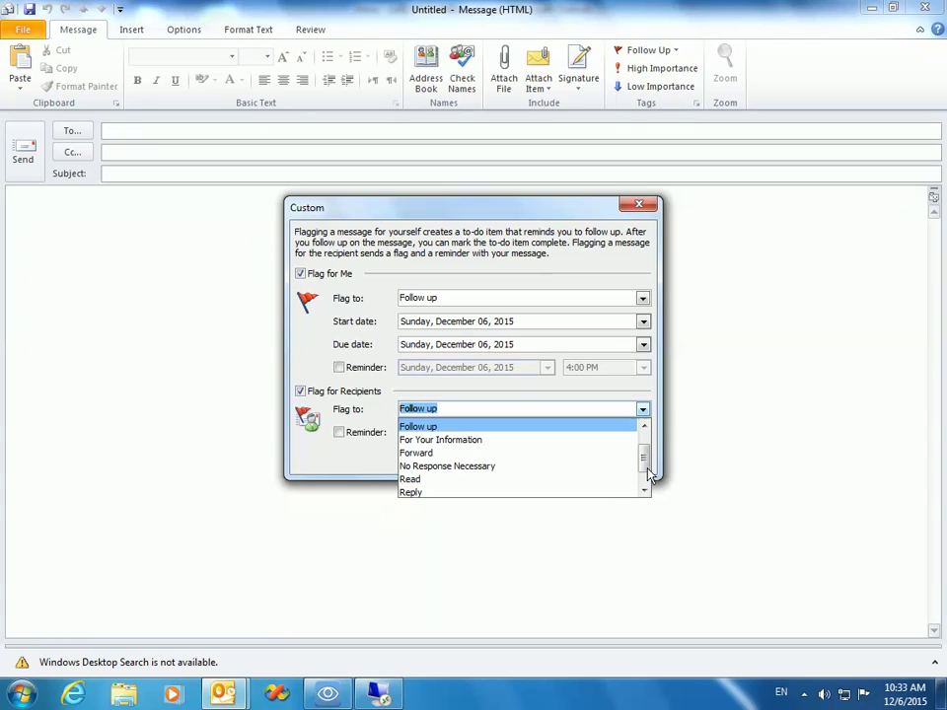
pyautogui.scroll(-1, 554, 483)
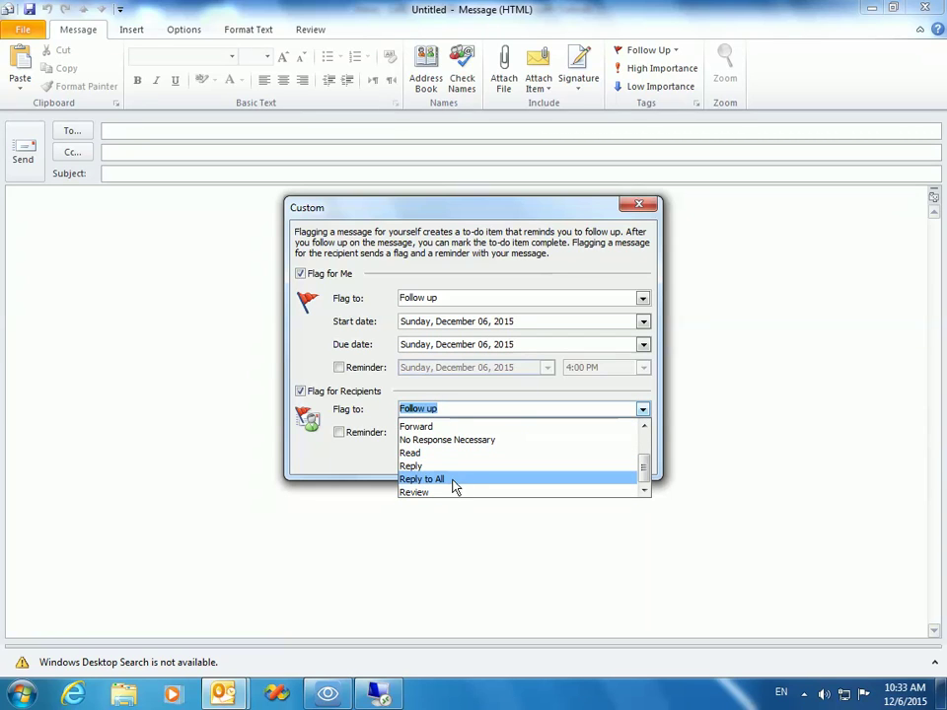
pyautogui.click(462, 409)
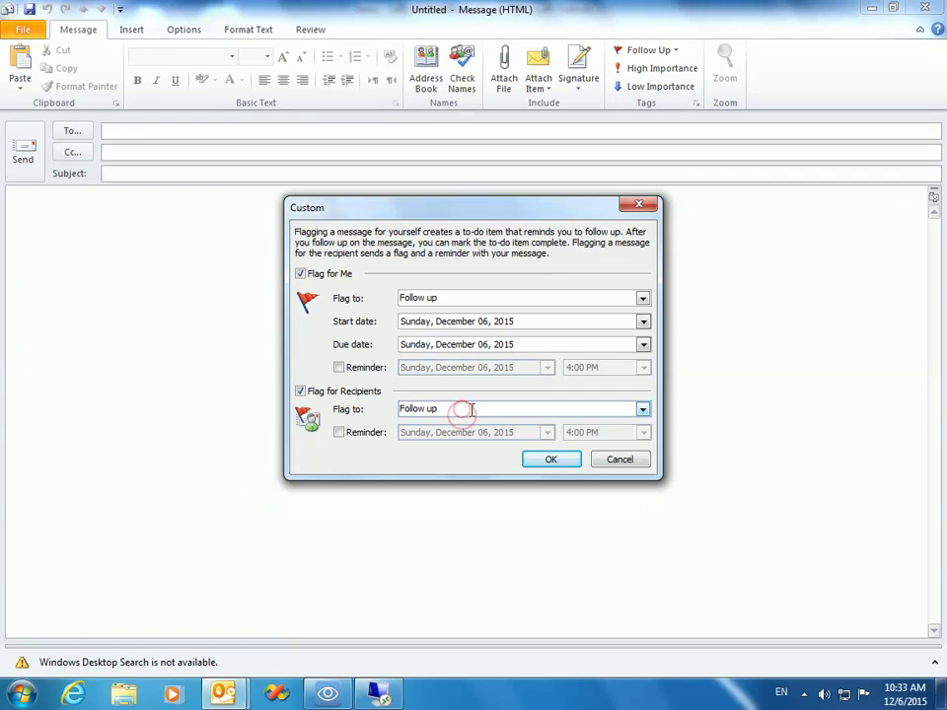
# Step: Try a recipients' flag 'Merge' with a December 7, 5:30 PM reminder, then discard it
pyautogui.doubleClick(469, 410)
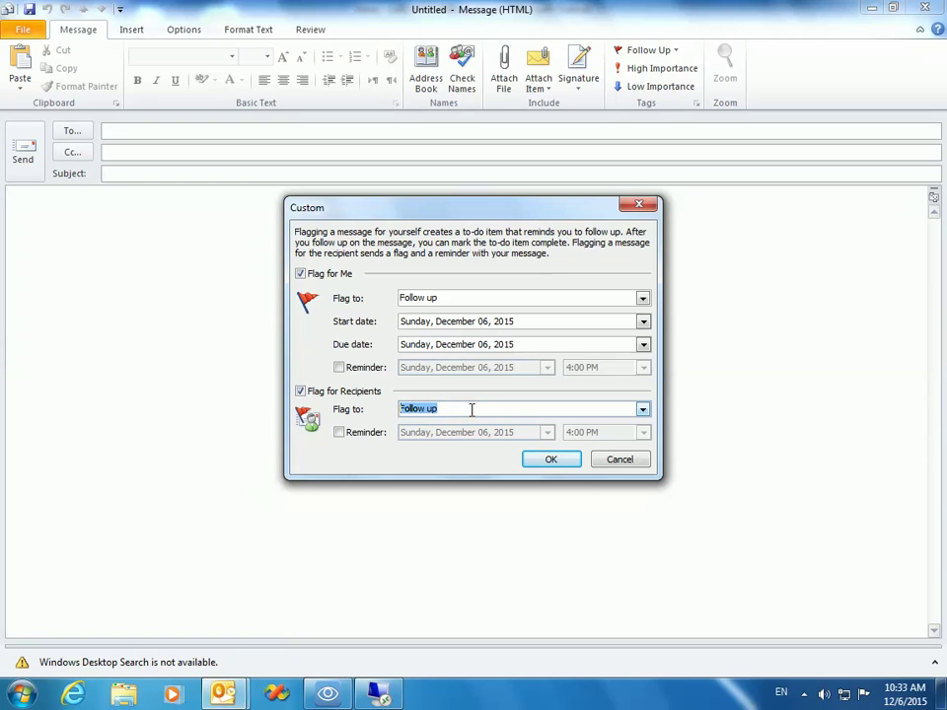
pyautogui.write('Merge')
pyautogui.click(340, 433)
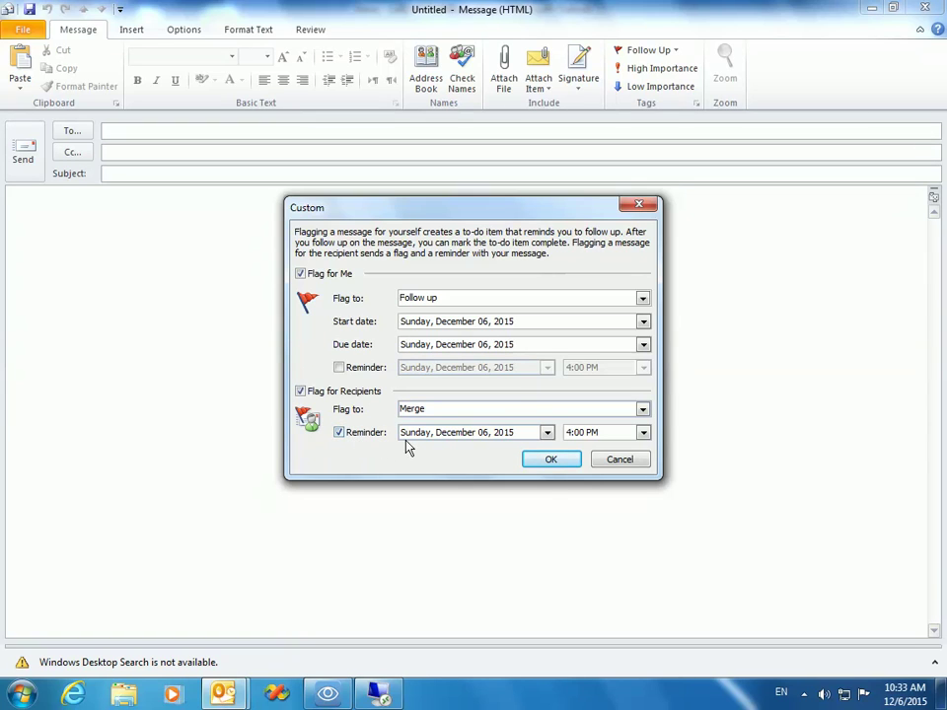
pyautogui.click(547, 432)
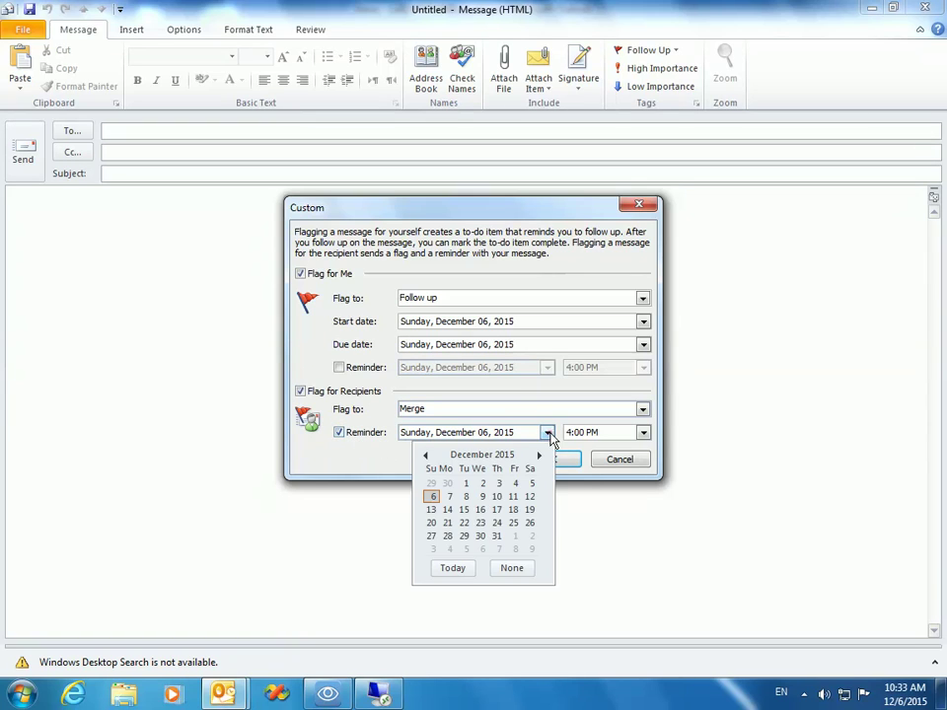
pyautogui.click(450, 496)
pyautogui.click(643, 432)
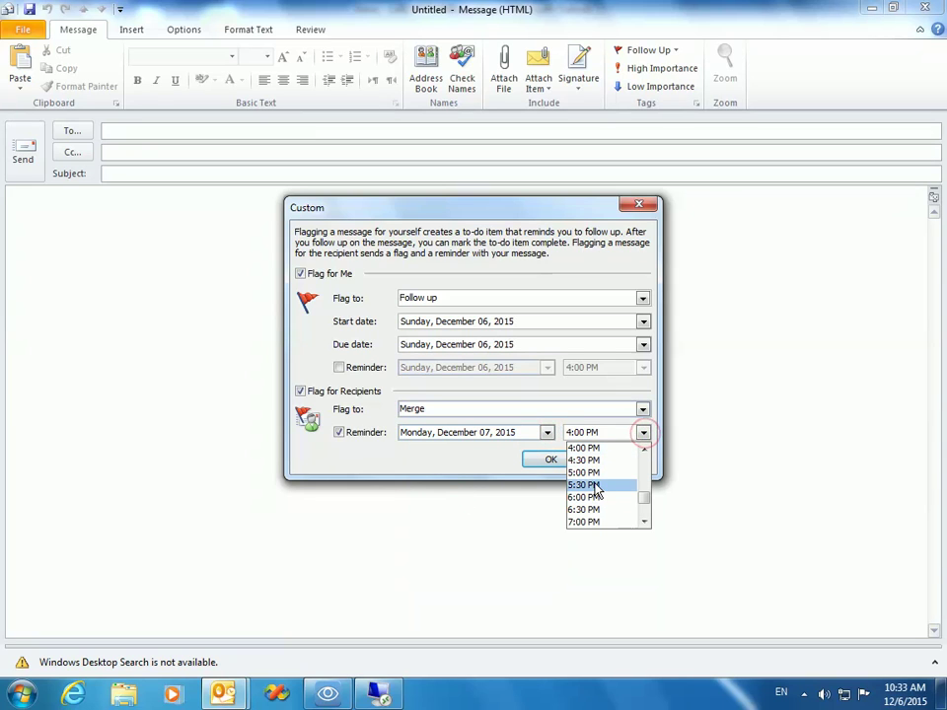
pyautogui.click(595, 483)
pyautogui.click(644, 464)
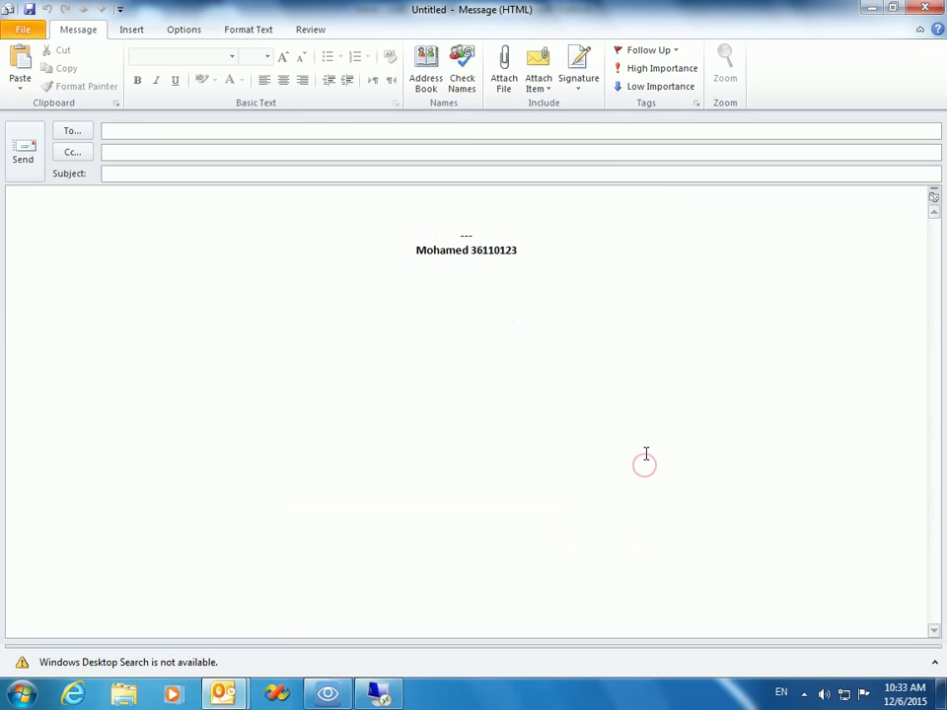
# Step: Reopen the custom flag and set the recipients' reminder to Monday, December 07, 2015, 6:00 AM
pyautogui.click(677, 54)
pyautogui.click(665, 161)
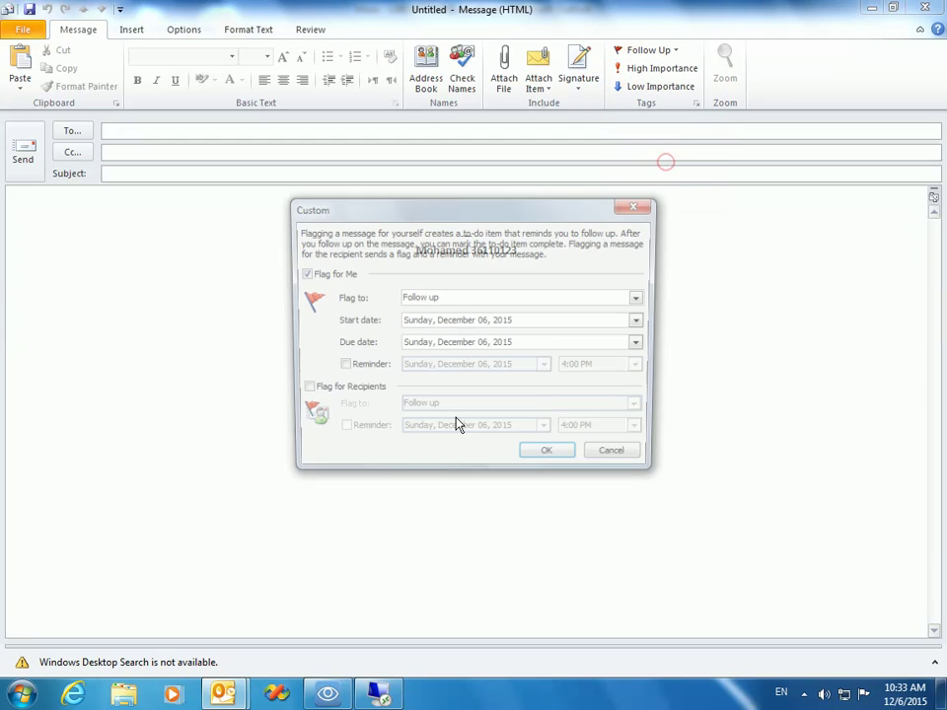
pyautogui.click(300, 390)
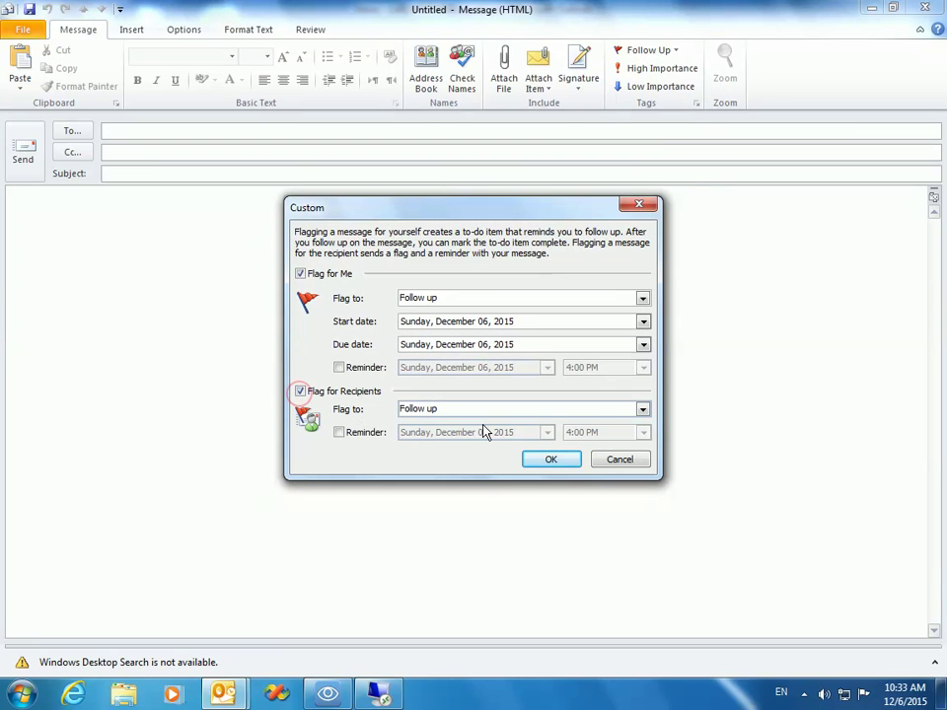
pyautogui.click(370, 433)
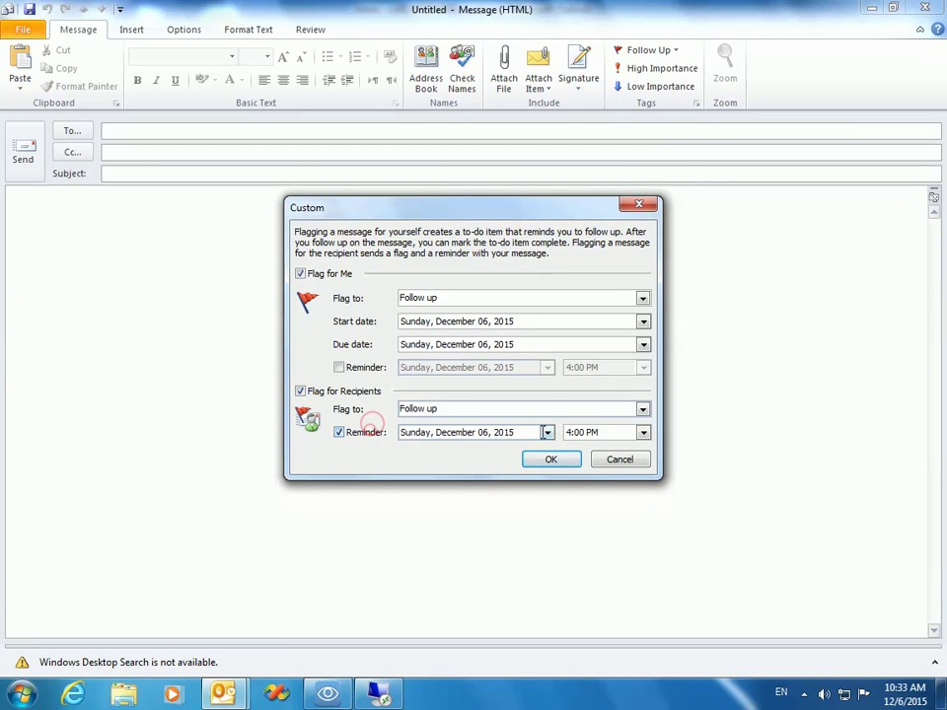
pyautogui.click(643, 434)
pyautogui.click(643, 463)
pyautogui.click(576, 466)
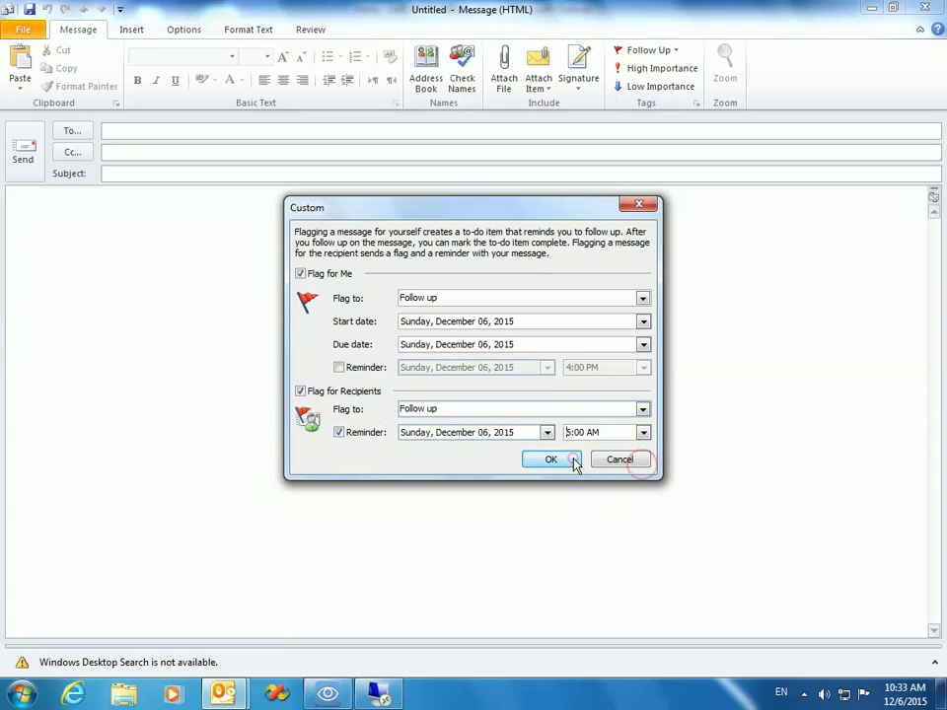
pyautogui.click(643, 435)
pyautogui.click(508, 434)
pyautogui.click(546, 432)
pyautogui.click(452, 497)
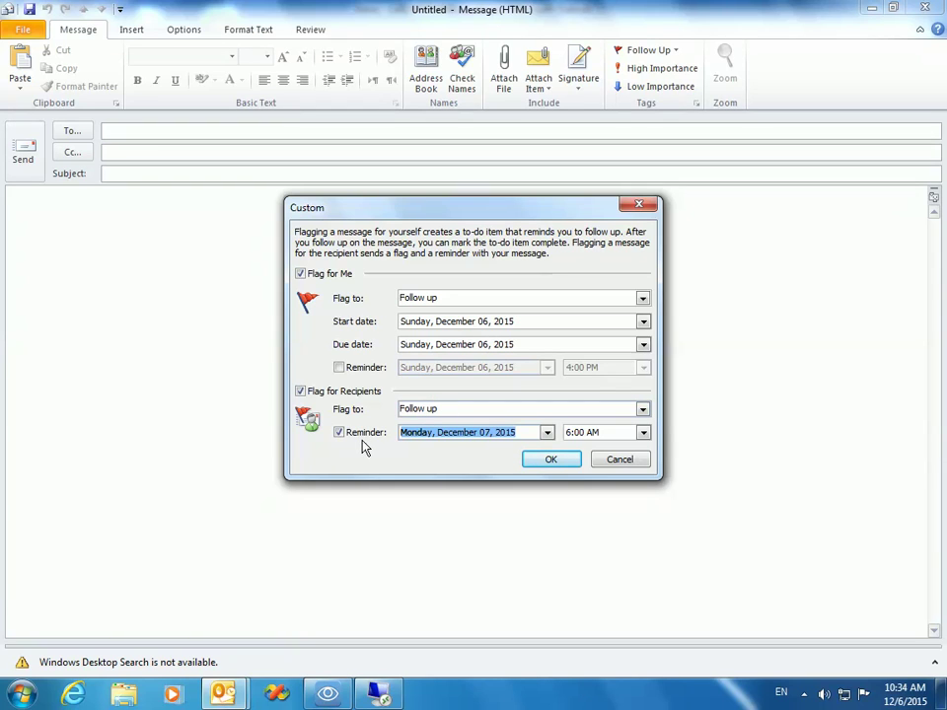
# Step: Keep the recipients' flag type as Follow up and apply the custom flag settings
pyautogui.click(642, 409)
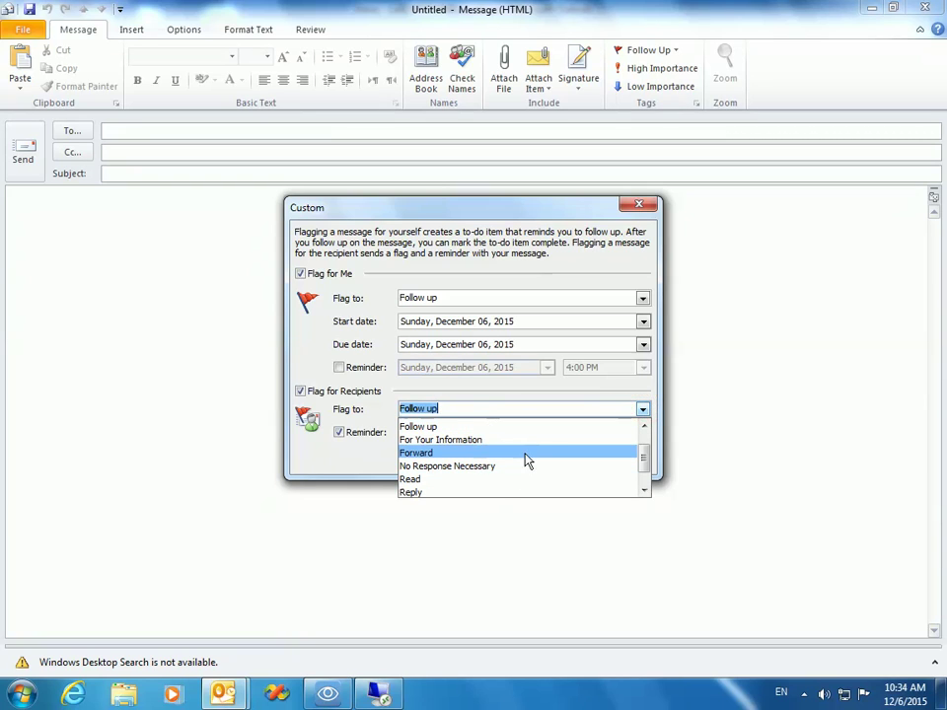
pyautogui.click(646, 412)
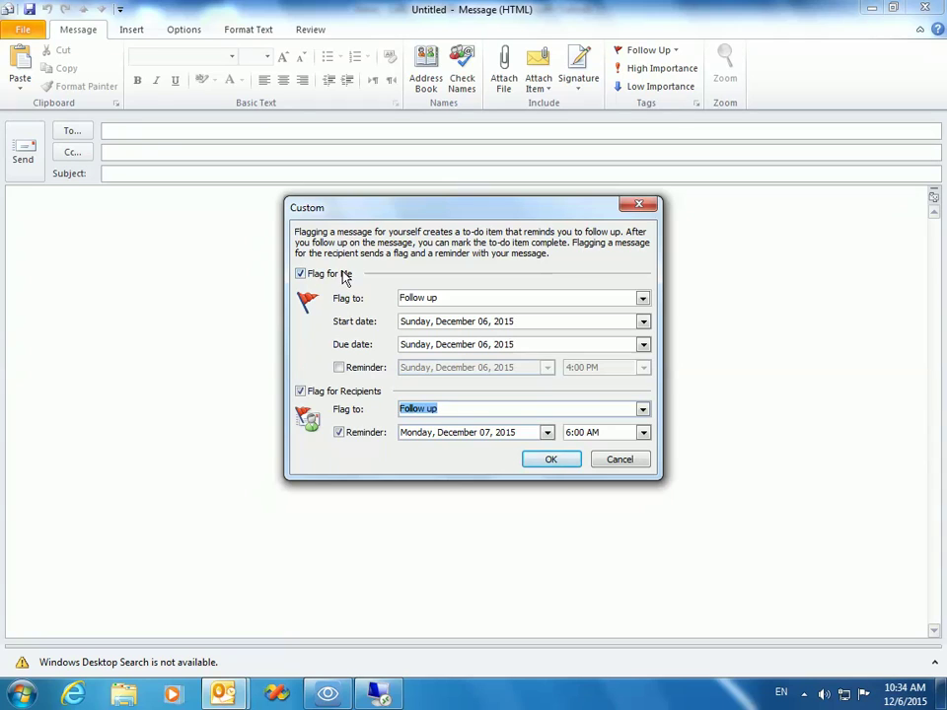
pyautogui.click(550, 461)
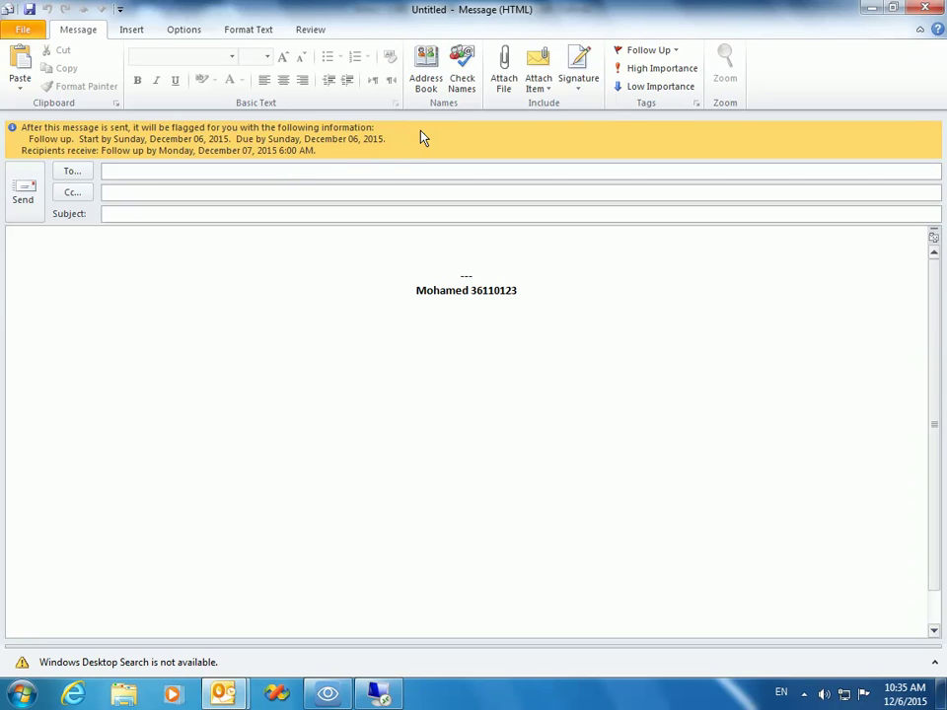
# Step: Bring up the options for the yellow follow-up notice bar
pyautogui.click(352, 134)
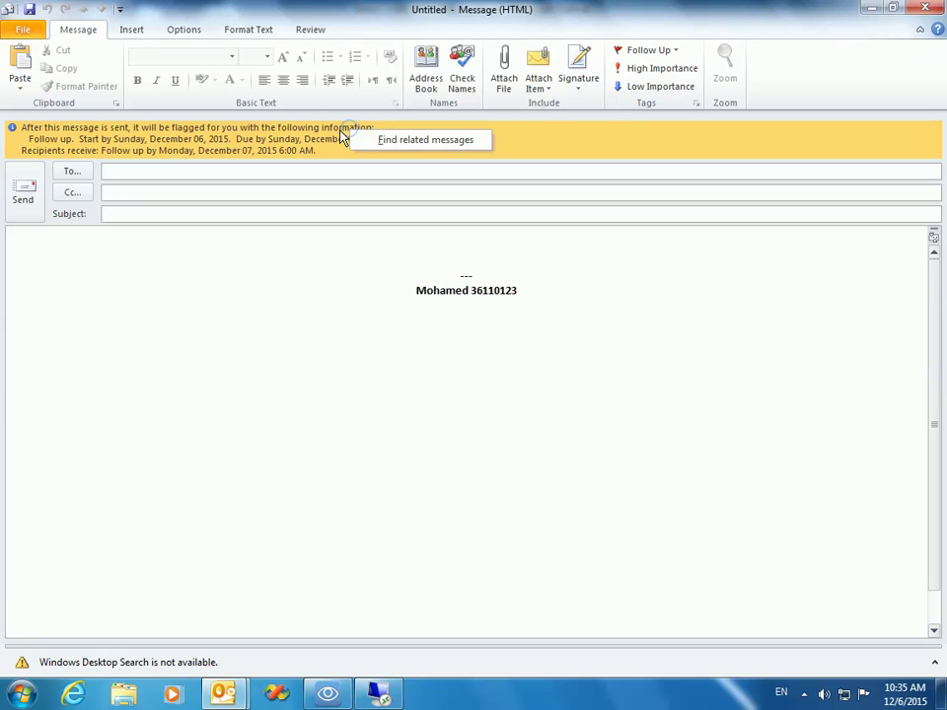
pyautogui.click(314, 131)
# Step: Uncheck the recipients' Reminder in the Custom flag settings and confirm with OK
pyautogui.click(669, 50)
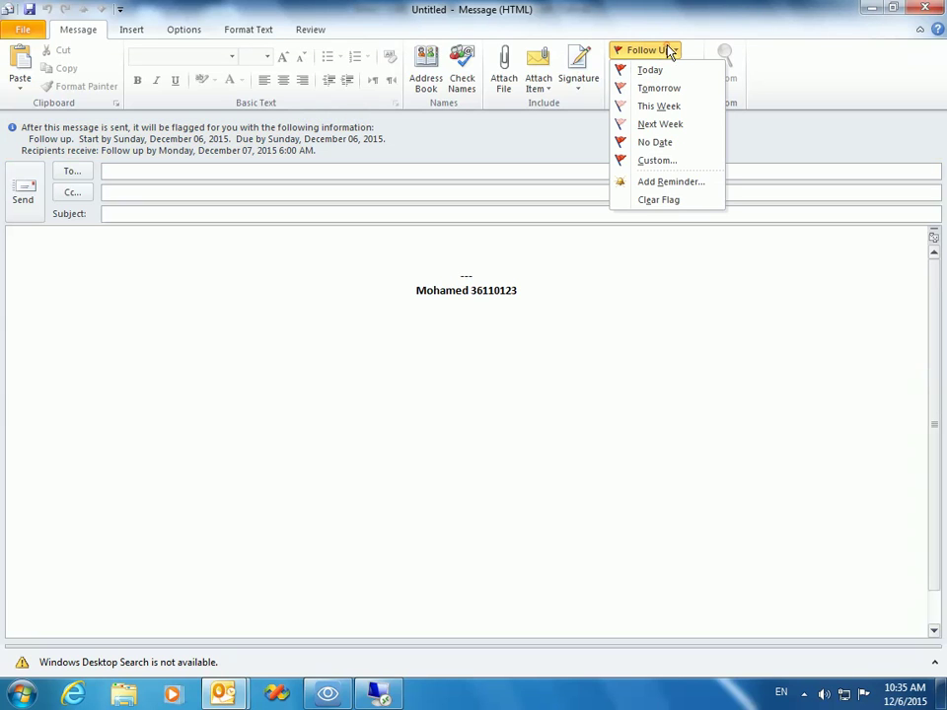
pyautogui.click(662, 162)
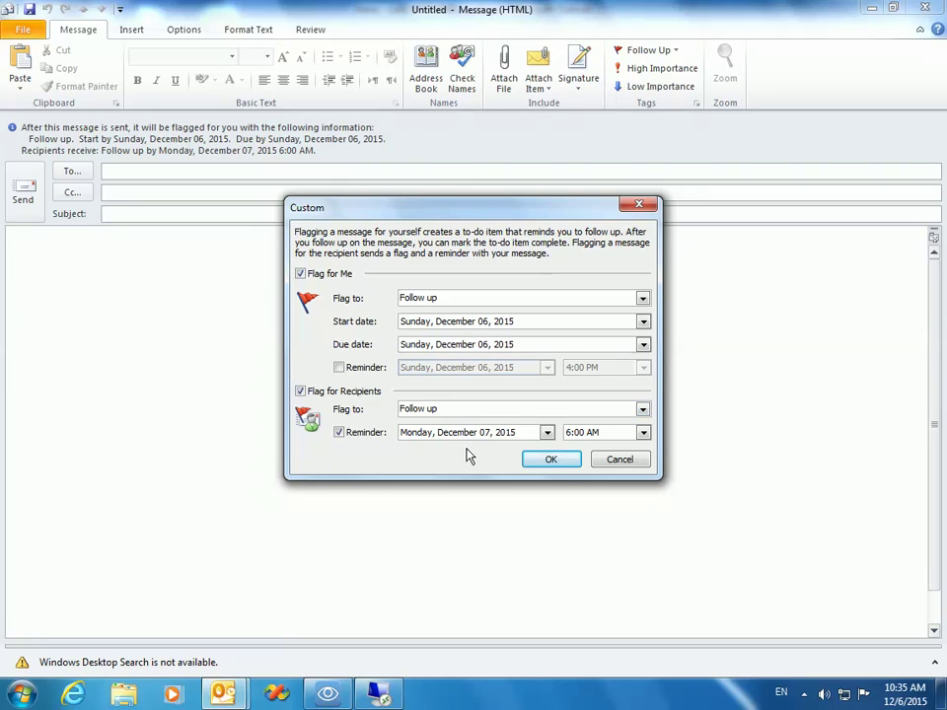
pyautogui.click(360, 436)
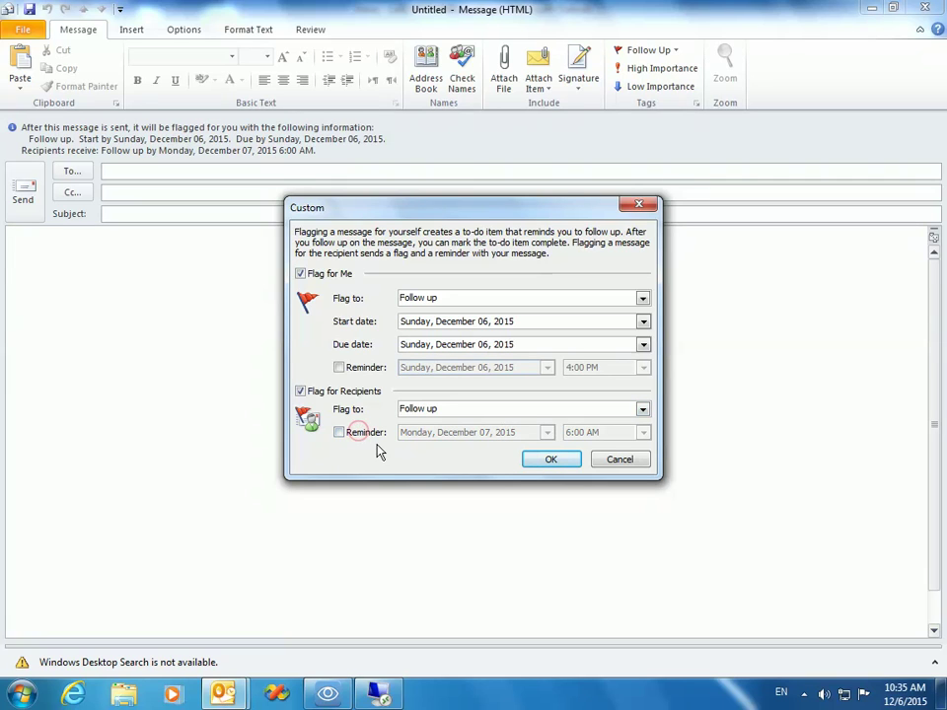
pyautogui.click(558, 461)
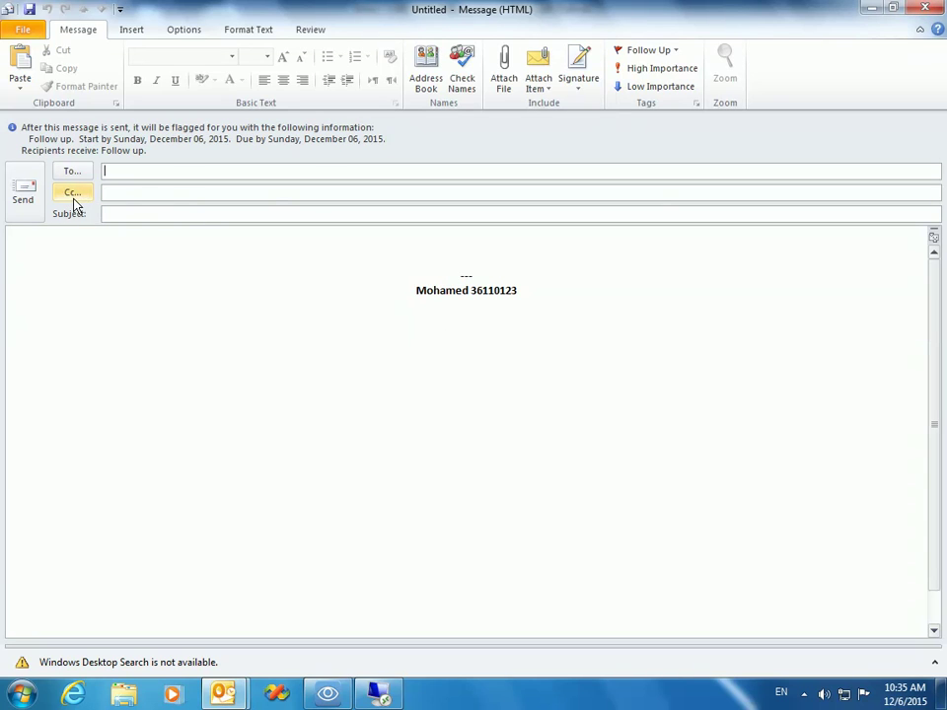
# Step: Step through the To, Cc, Subject and body fields, then switch to the remote desktop browser
pyautogui.click(138, 194)
pyautogui.click(116, 171)
pyautogui.click(116, 190)
pyautogui.click(119, 173)
pyautogui.click(163, 187)
pyautogui.click(116, 217)
pyautogui.click(192, 240)
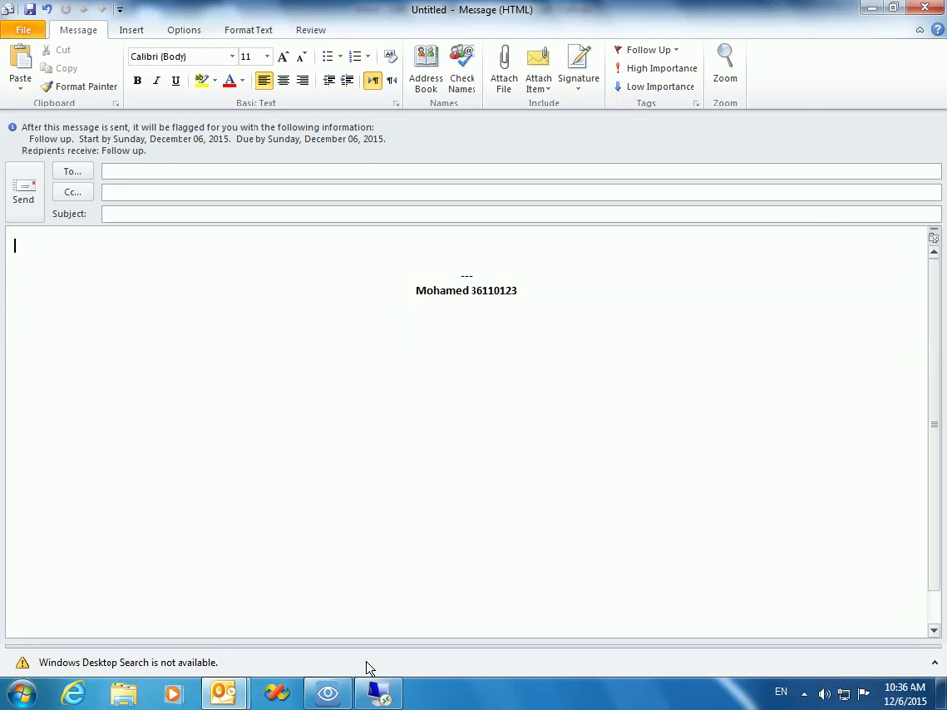
pyautogui.click(377, 692)
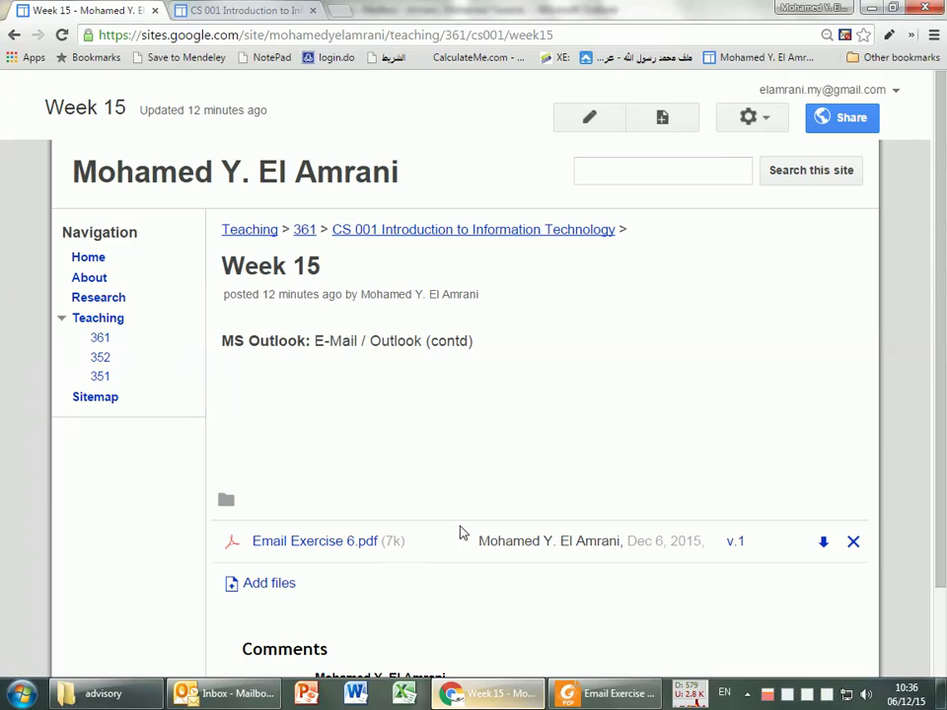
# Step: Scroll through the exercise steps in Email Exercise 6.pdf in Foxit, then return to the Outlook draft
pyautogui.click(596, 698)
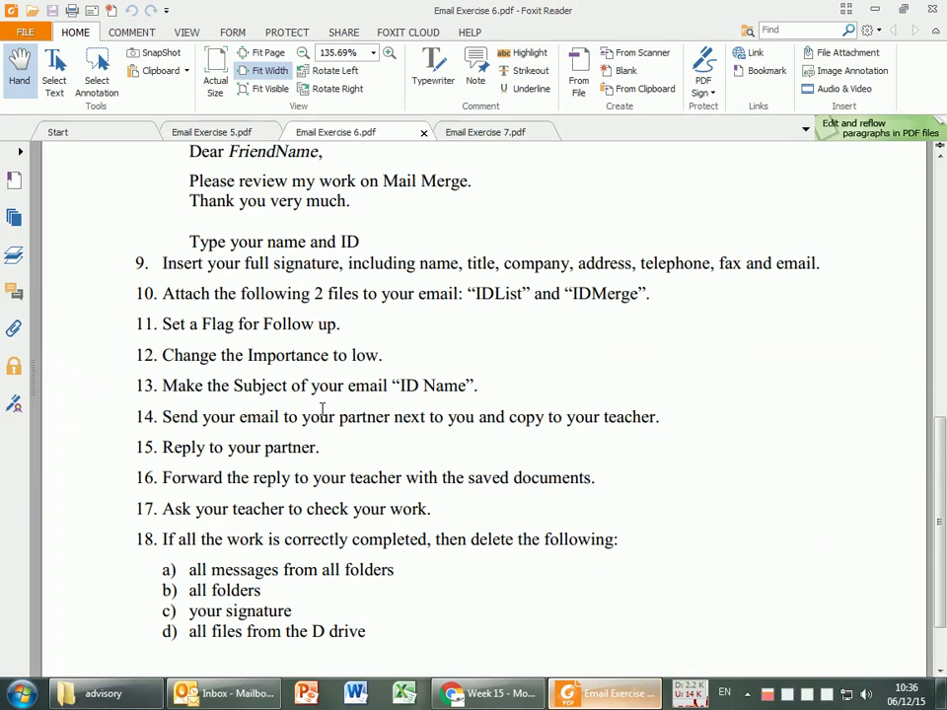
pyautogui.scroll(-1, 276, 463)
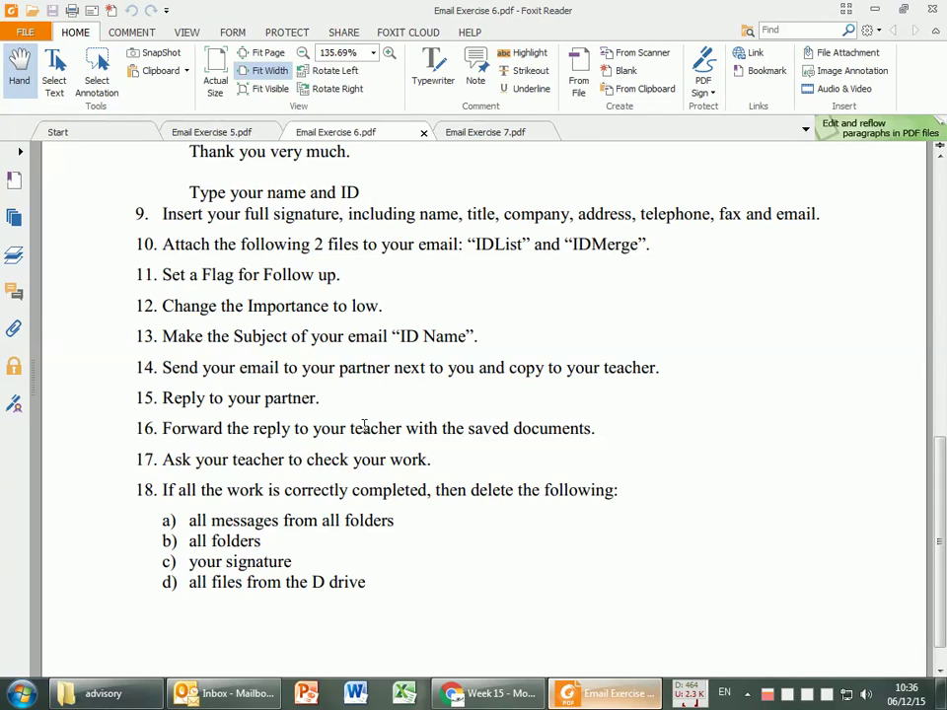
pyautogui.hotkey('alt', 'Tab')
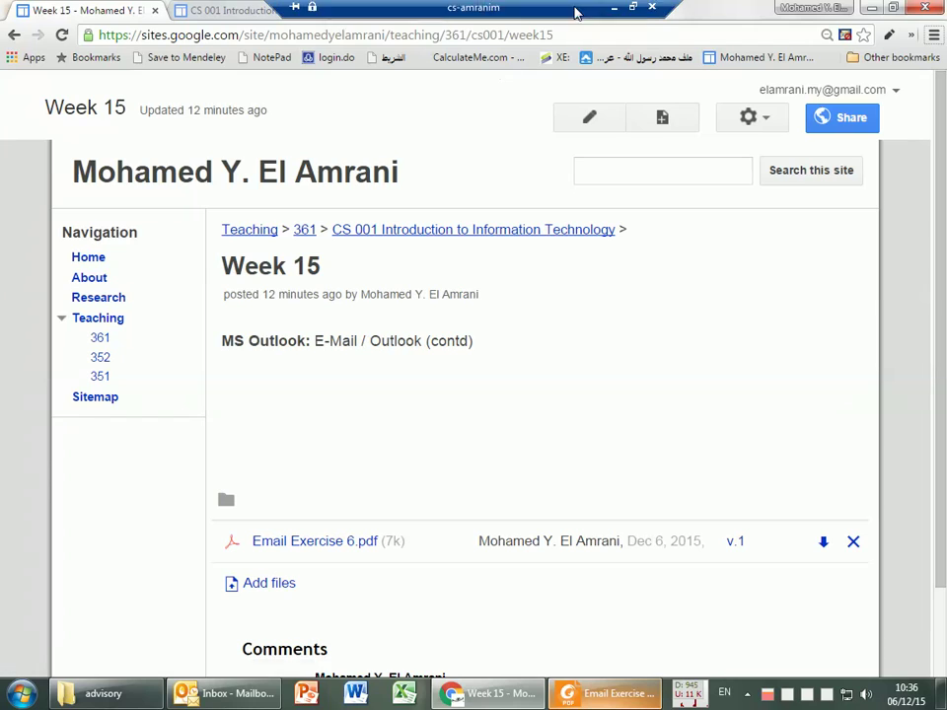
pyautogui.click(613, 7)
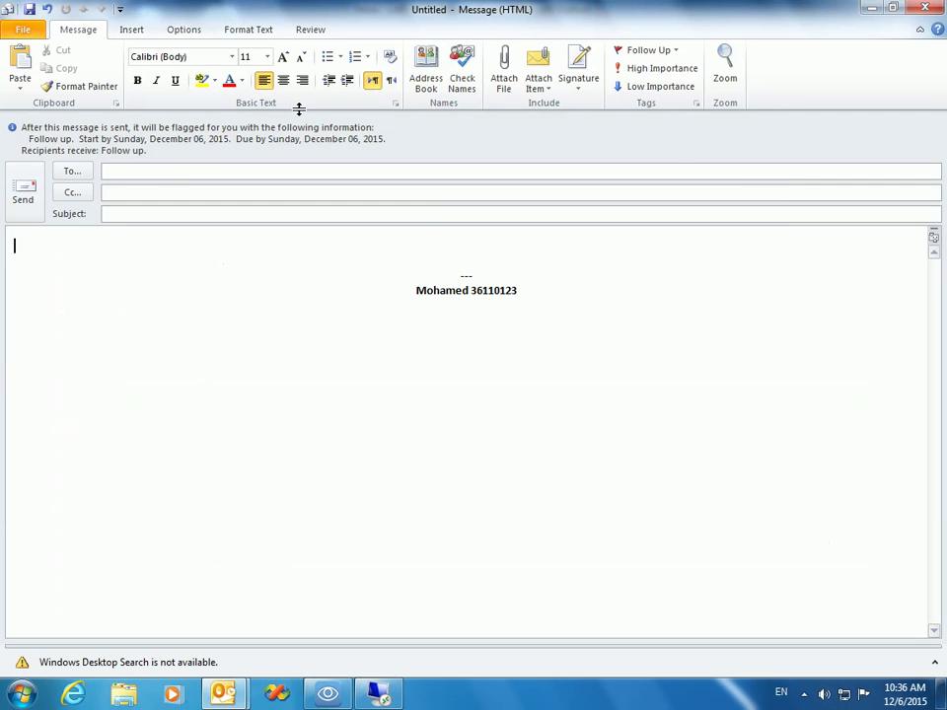
# Step: Type 'testset' on the first line of the message body, above the signature
pyautogui.click(253, 283)
pyautogui.click(300, 257)
pyautogui.write('testset')
# Step: Address the message to the lab student account, give it the subject 'test', and send it
pyautogui.click(157, 172)
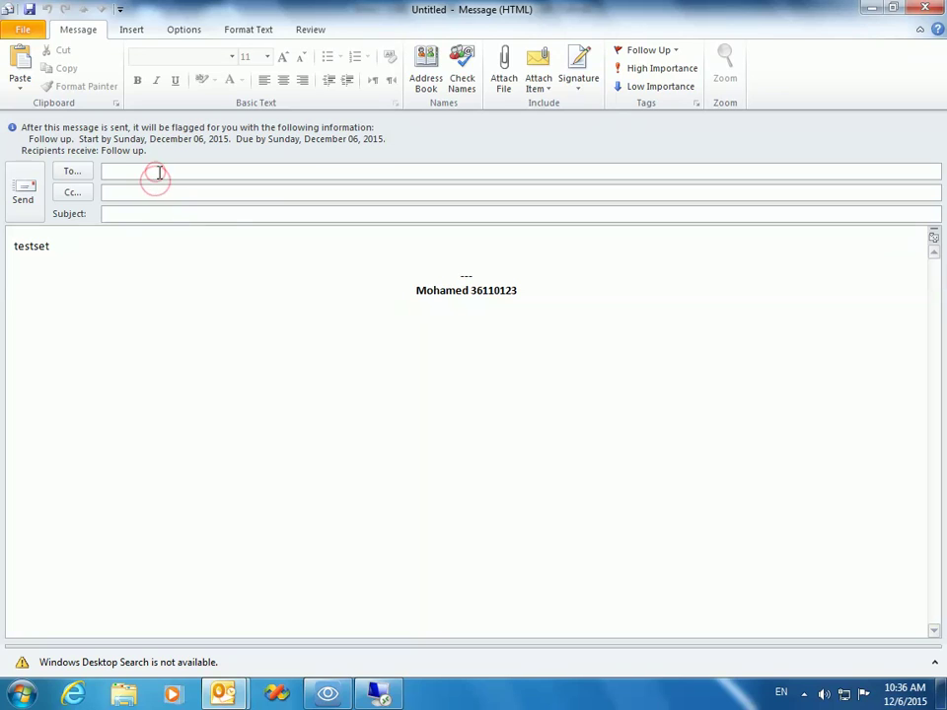
pyautogui.write('lab1')
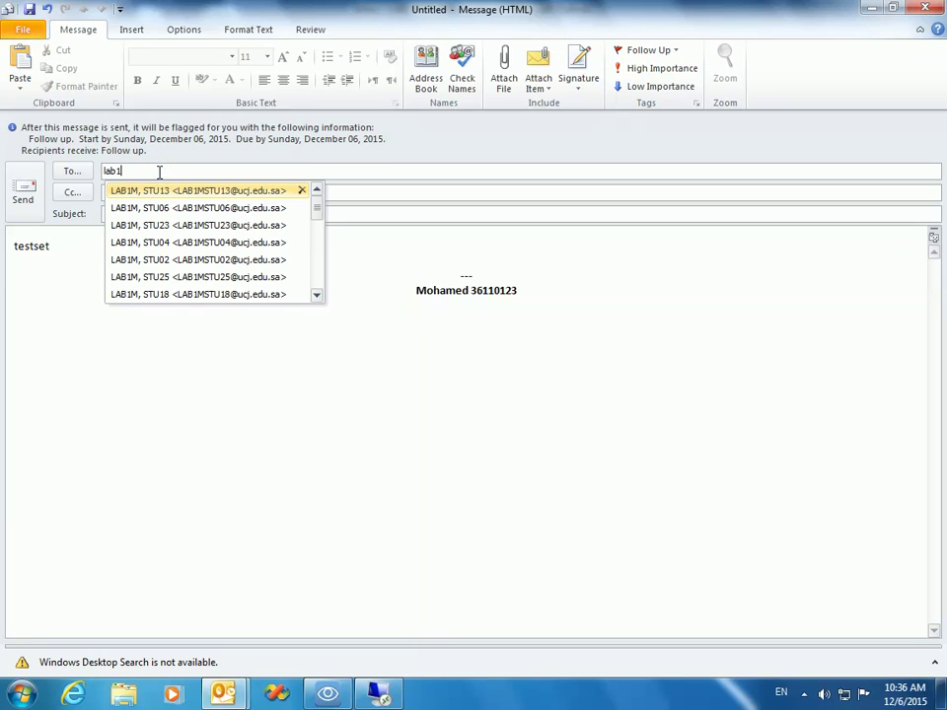
pyautogui.write('mstu11')
pyautogui.press('Return')
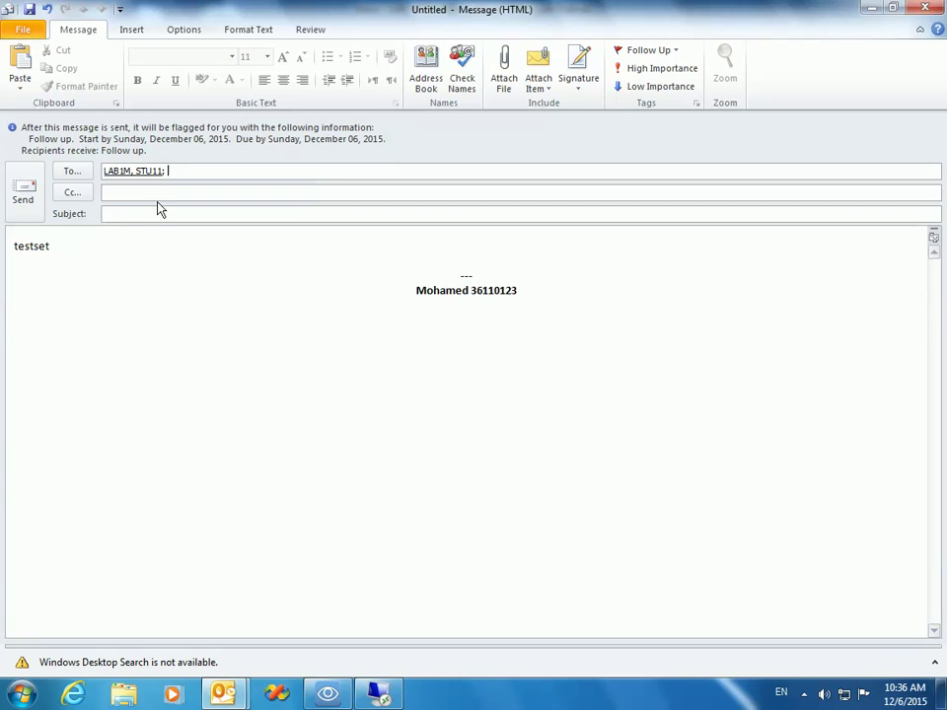
pyautogui.click(142, 215)
pyautogui.write('test')
pyautogui.click(23, 190)
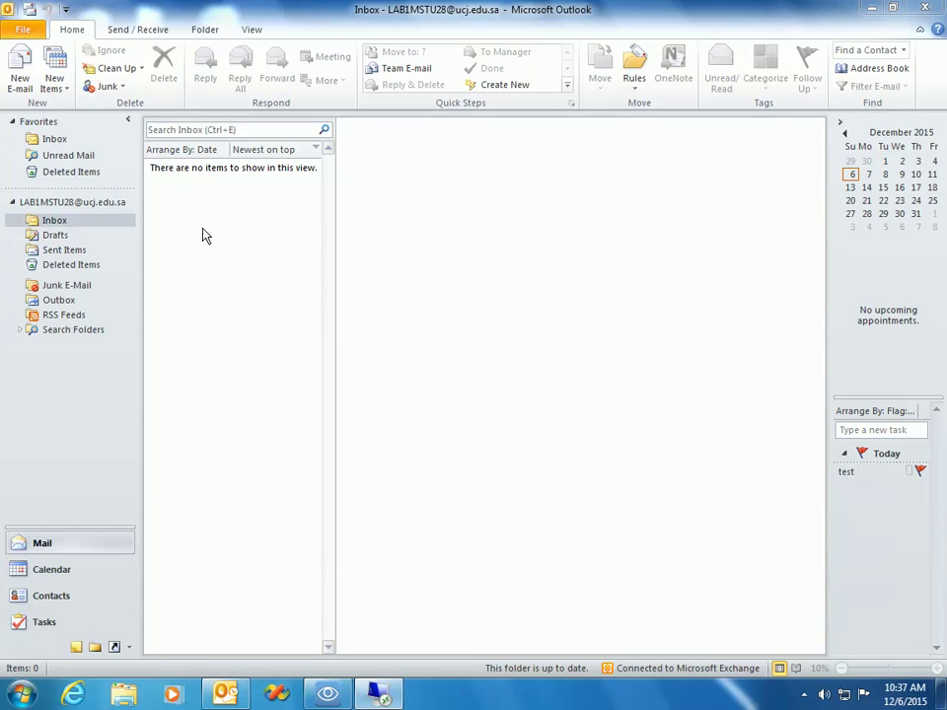
# Step: Select the sent test message in Sent Items, then open and close a Forward window without sending
pyautogui.click(65, 253)
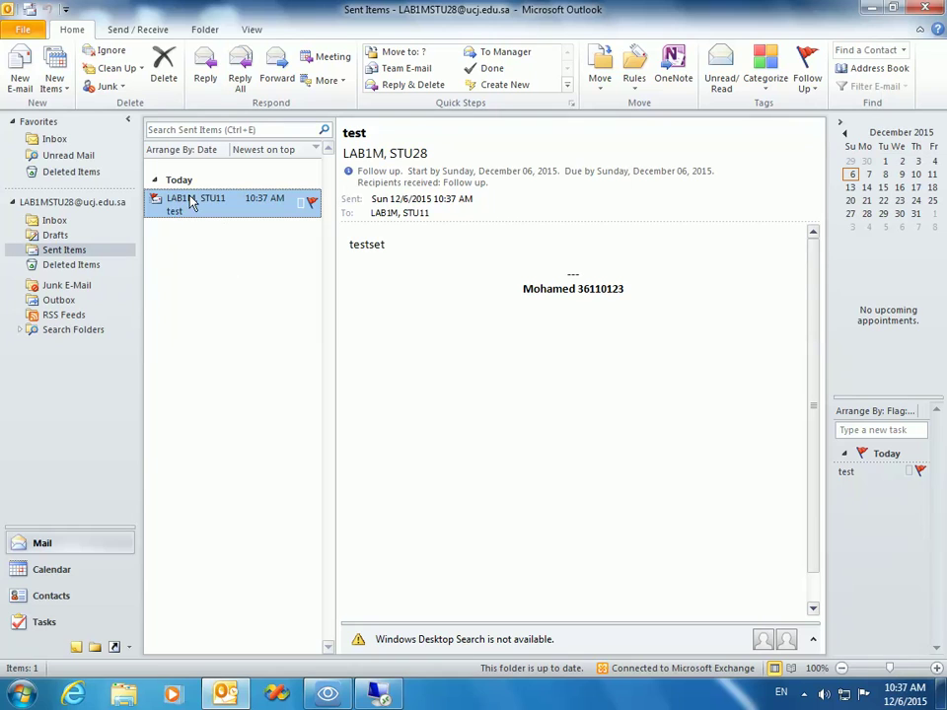
pyautogui.click(81, 251)
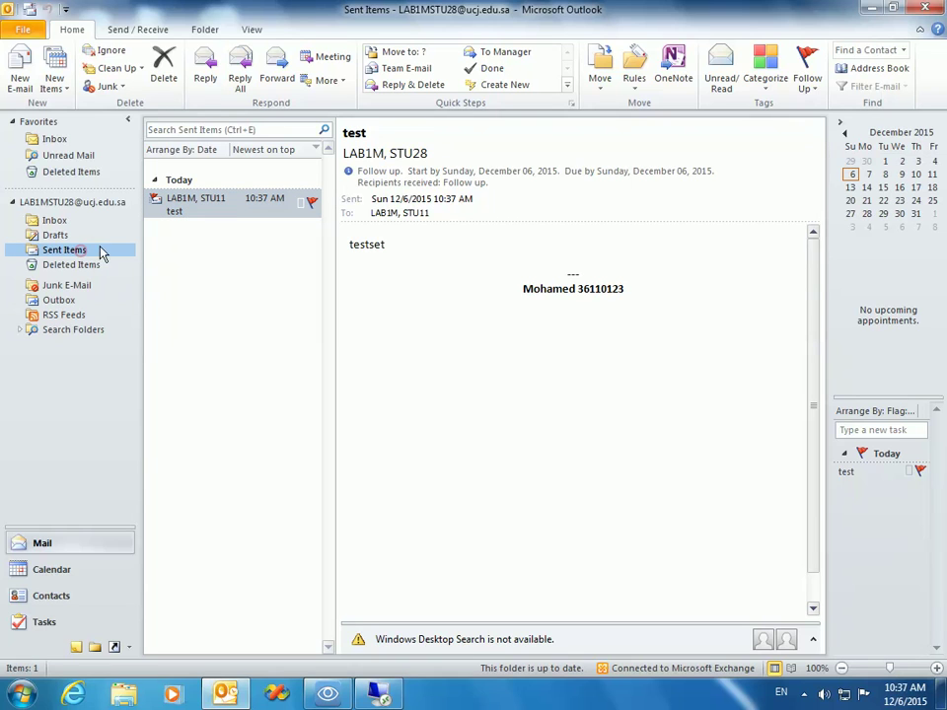
pyautogui.click(216, 205)
pyautogui.click(274, 79)
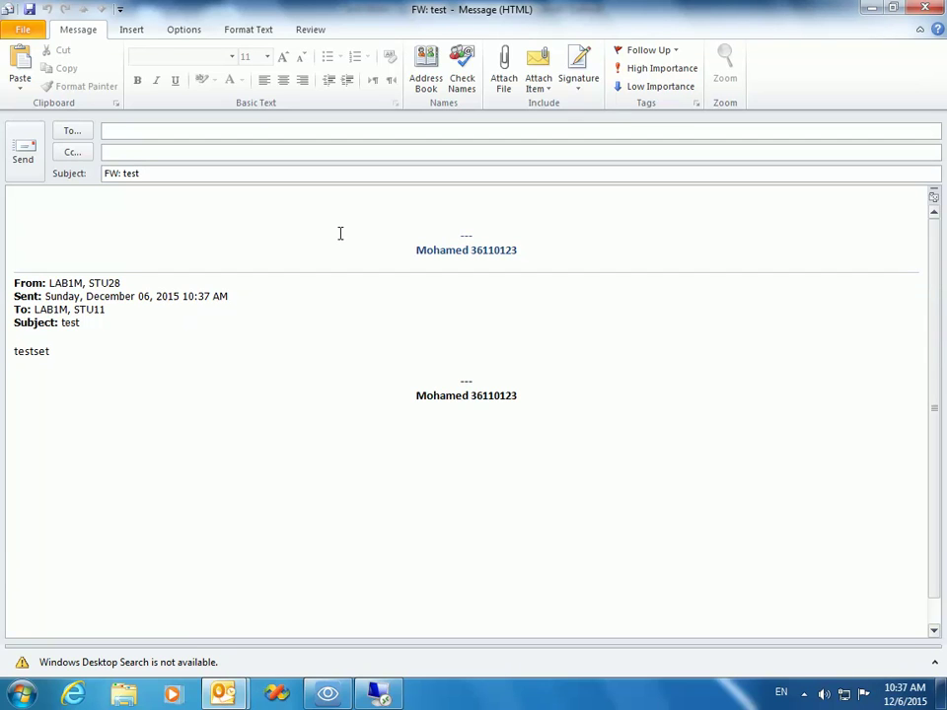
pyautogui.click(920, 8)
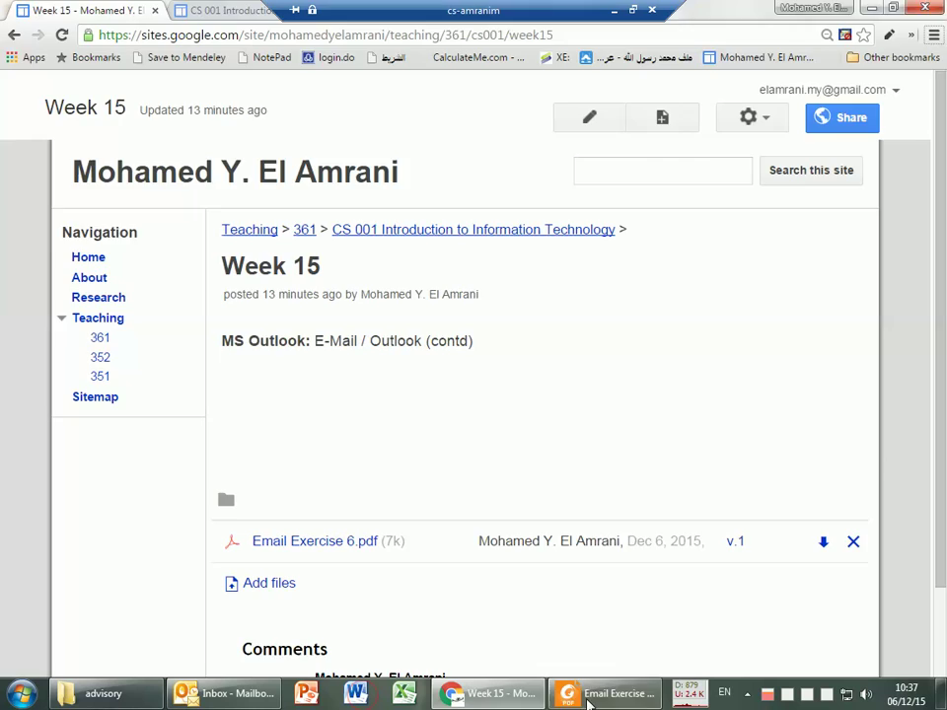
pyautogui.hotkey('alt', 'Tab')
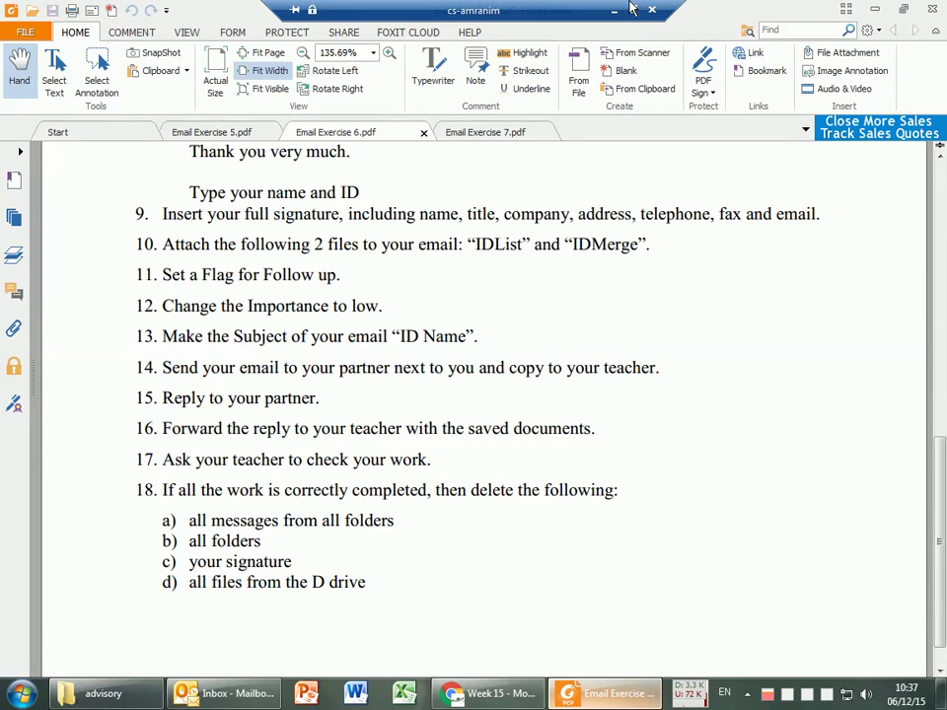
pyautogui.click(632, 8)
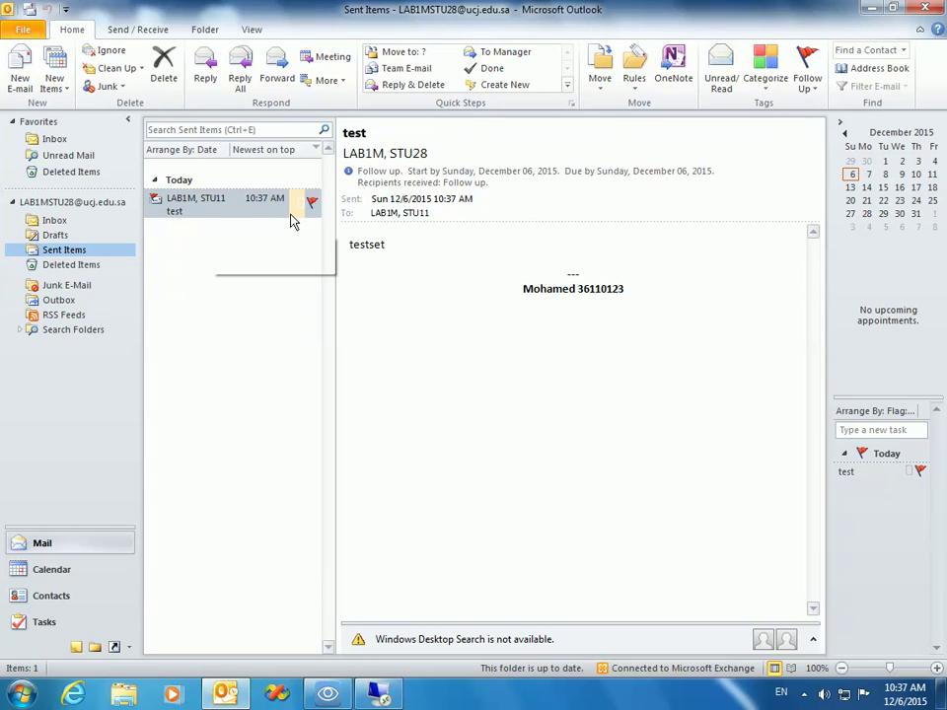
# Step: Forward the test message to your own account, resolving the address with Check Names before sending
pyautogui.click(217, 198)
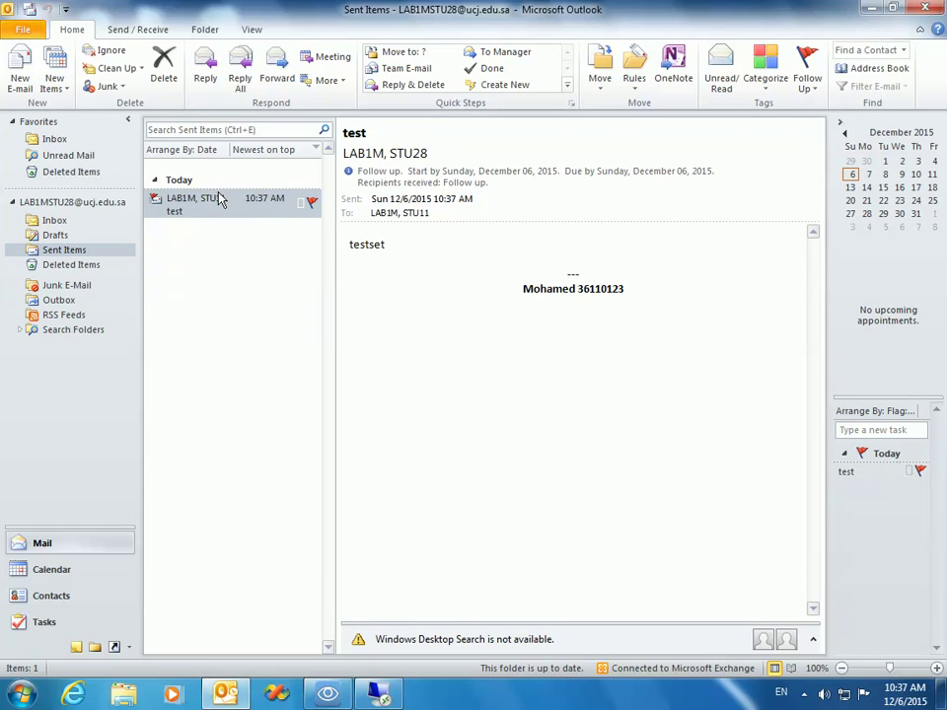
pyautogui.click(277, 61)
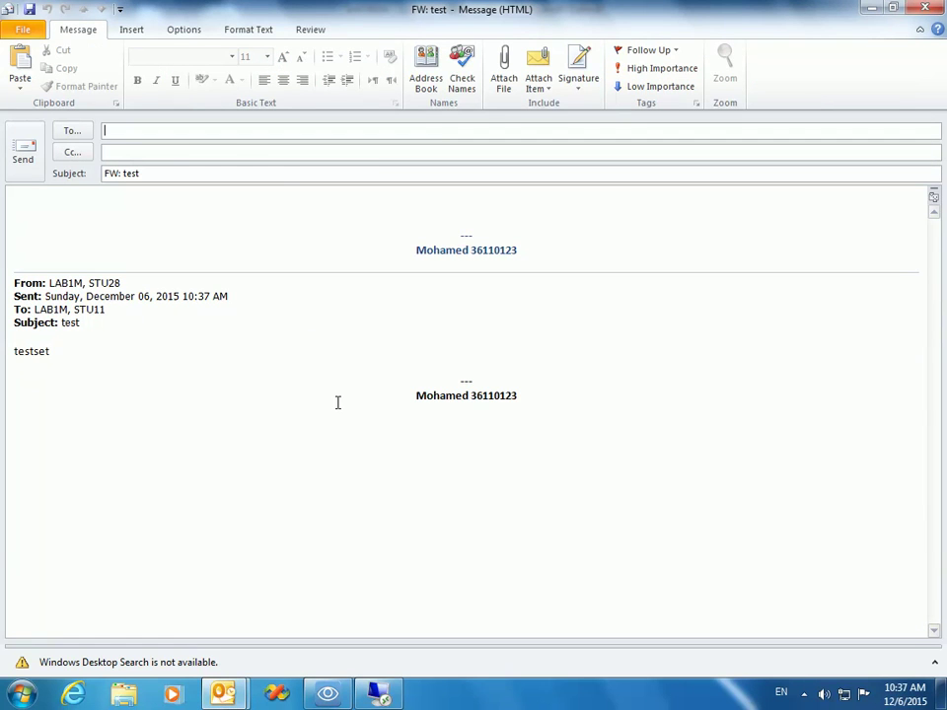
pyautogui.write('lab')
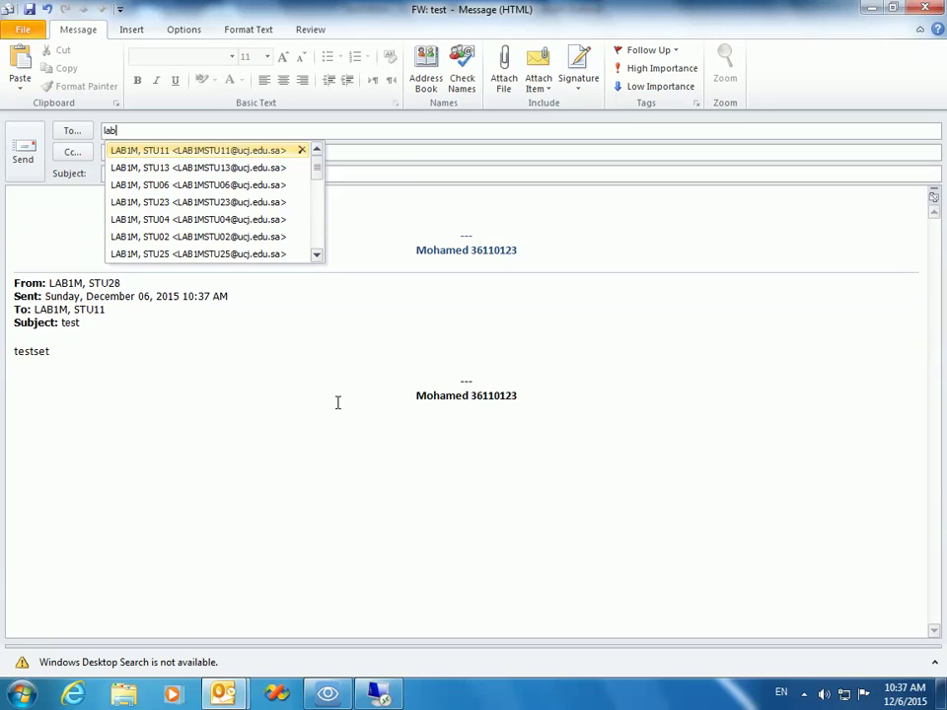
pyautogui.write('1mstu28')
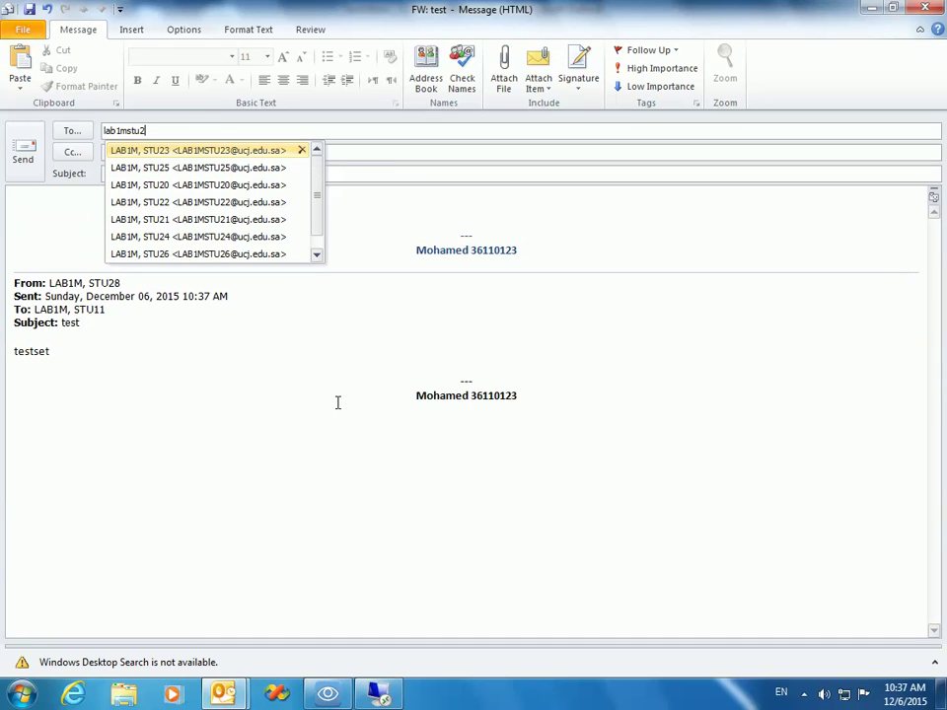
pyautogui.click(465, 85)
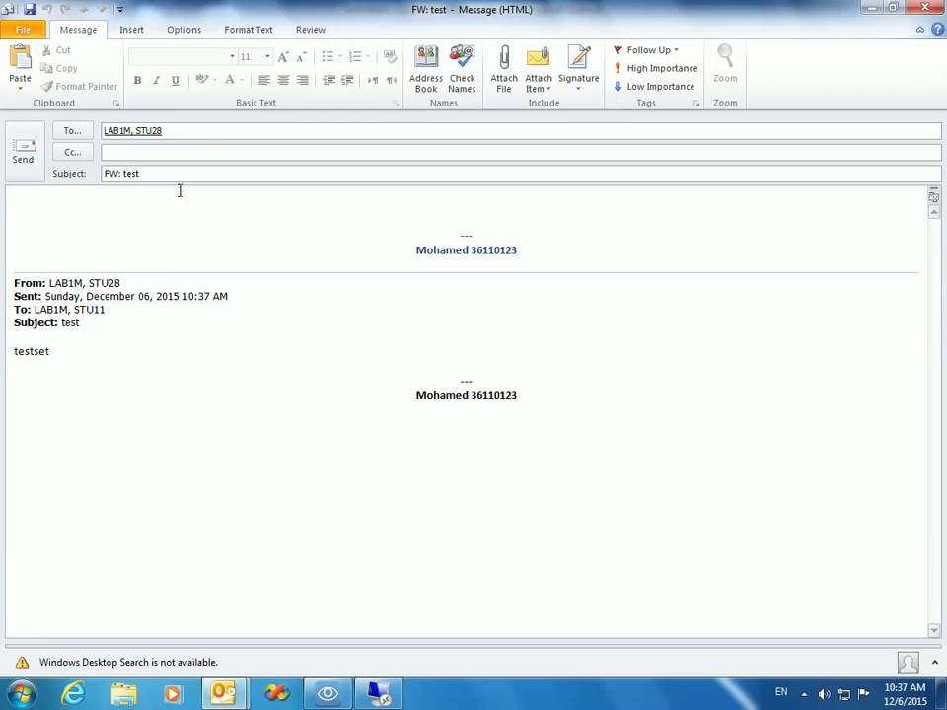
pyautogui.click(21, 159)
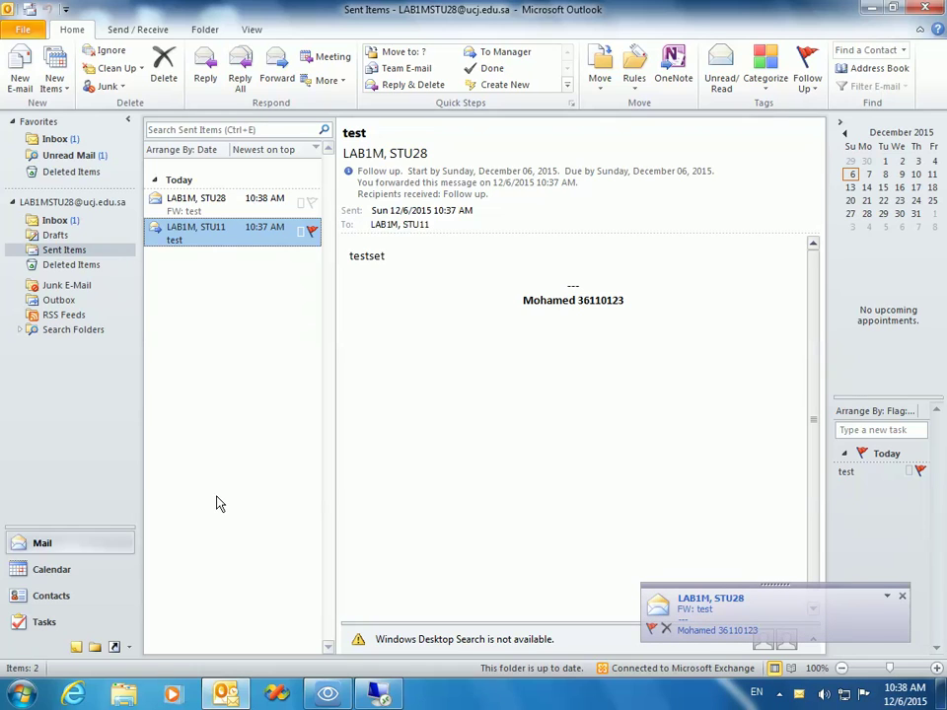
# Step: Show the FW: test message in the Sent Items Reading Pane
pyautogui.click(232, 208)
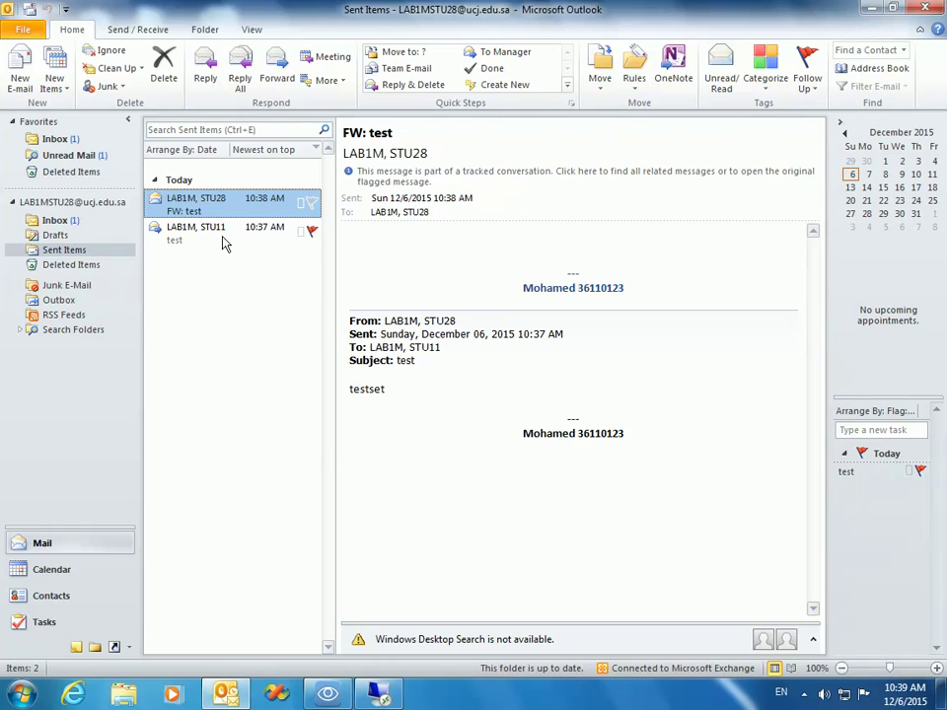
pyautogui.click(378, 695)
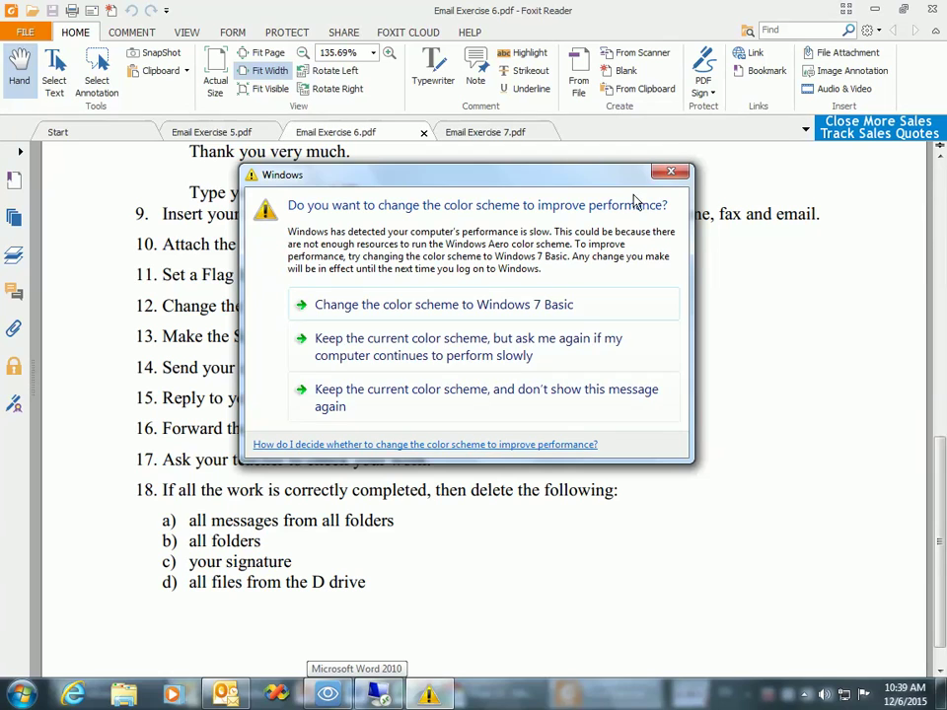
pyautogui.click(486, 389)
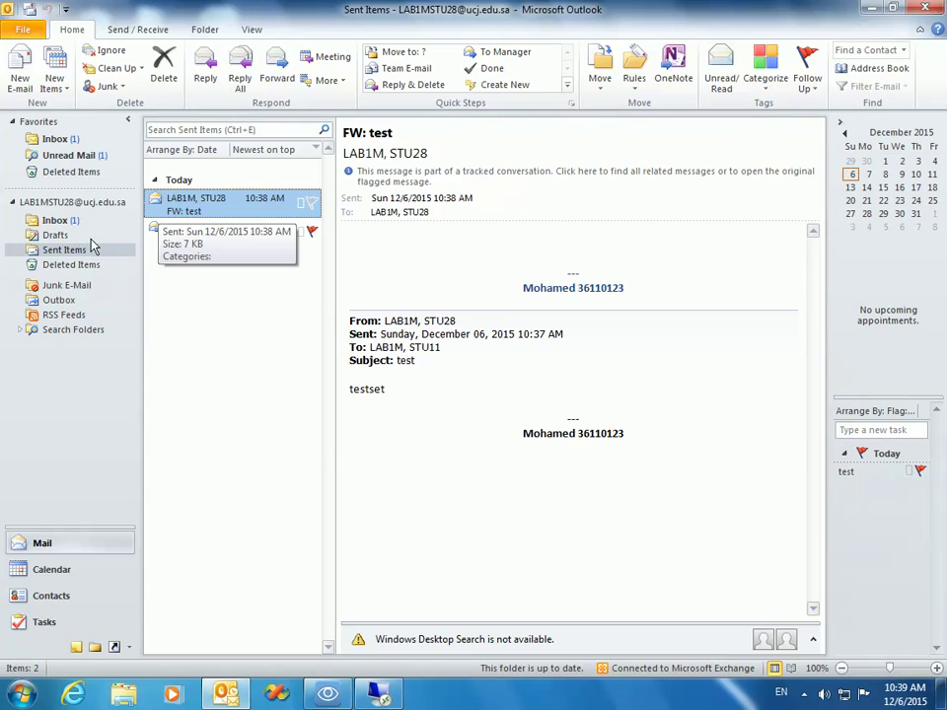
# Step: Start a new forward of the test message and bring up the Attach File browser
pyautogui.click(202, 230)
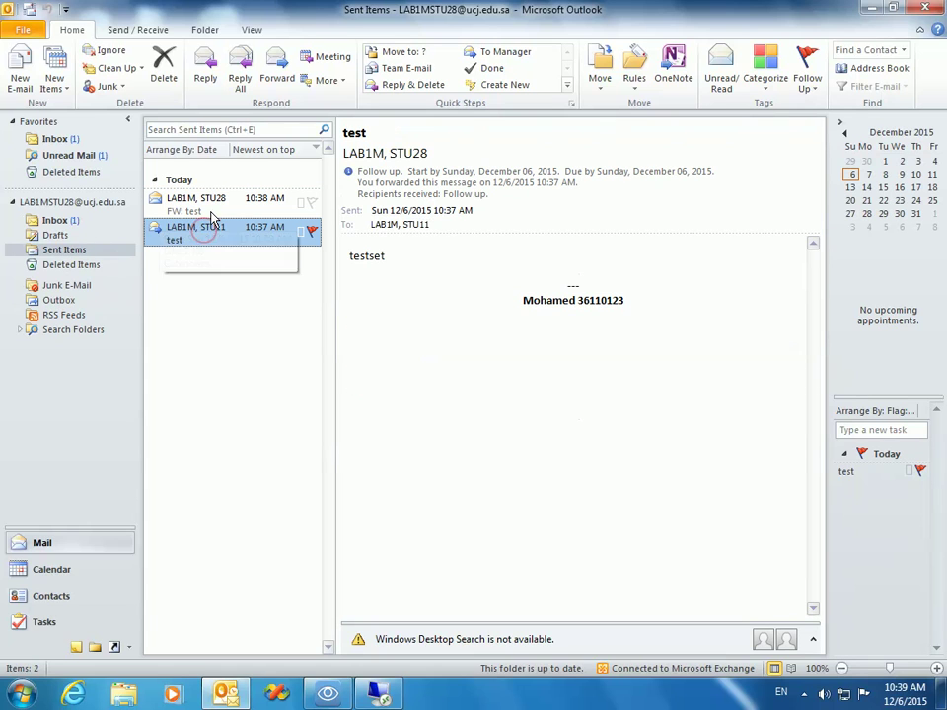
pyautogui.click(276, 67)
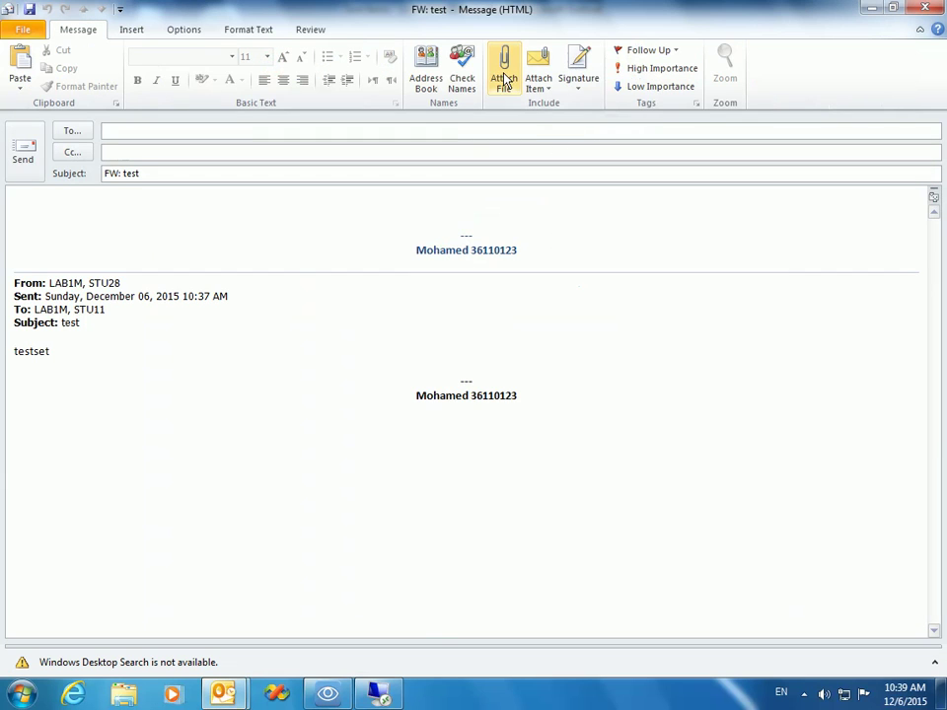
pyautogui.click(504, 67)
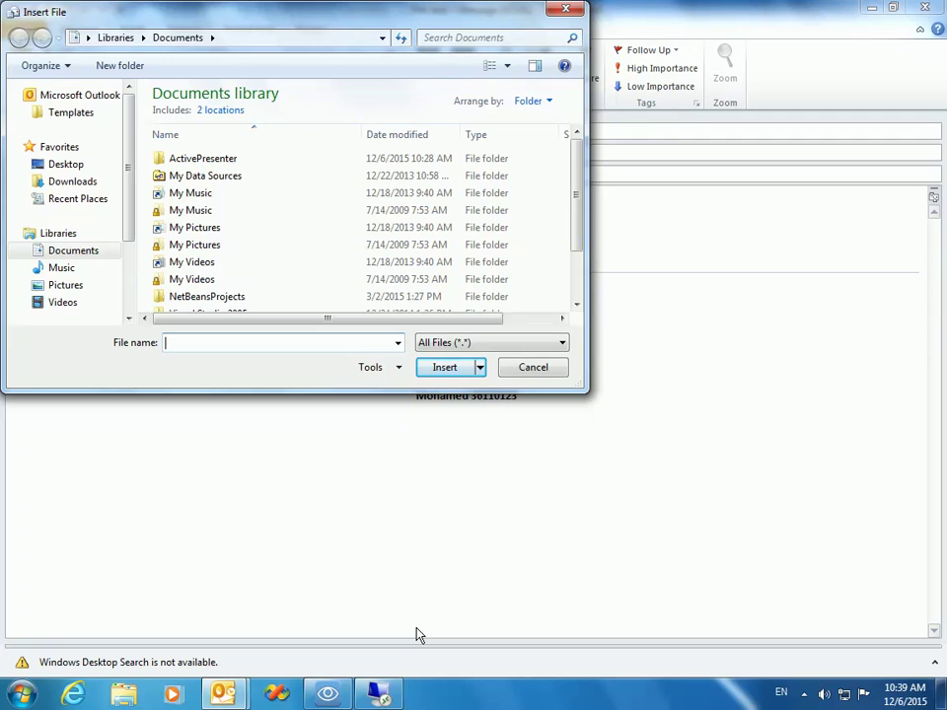
pyautogui.click(534, 369)
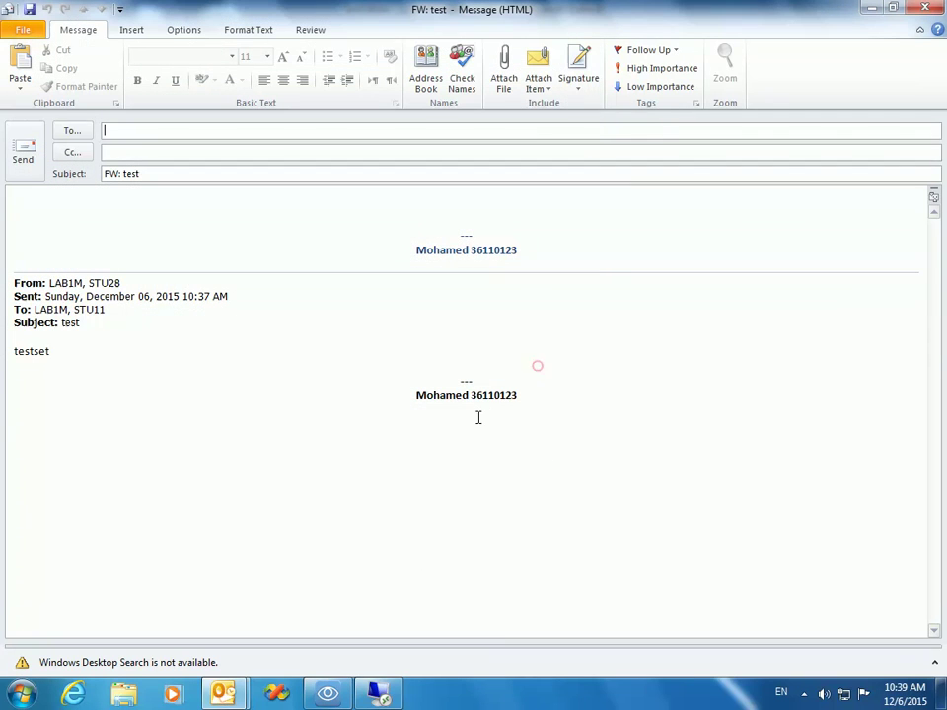
pyautogui.click(504, 67)
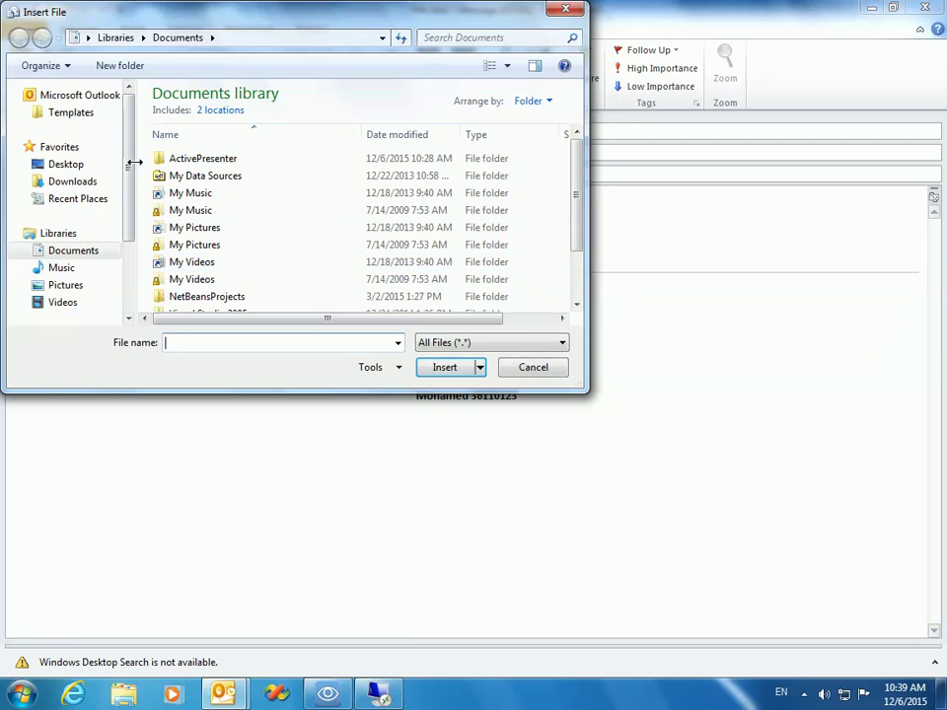
# Step: Browse the Extended (D:) drive listing to locate the project folder
pyautogui.moveTo(128, 161); pyautogui.dragTo(127, 257)
pyautogui.click(87, 262)
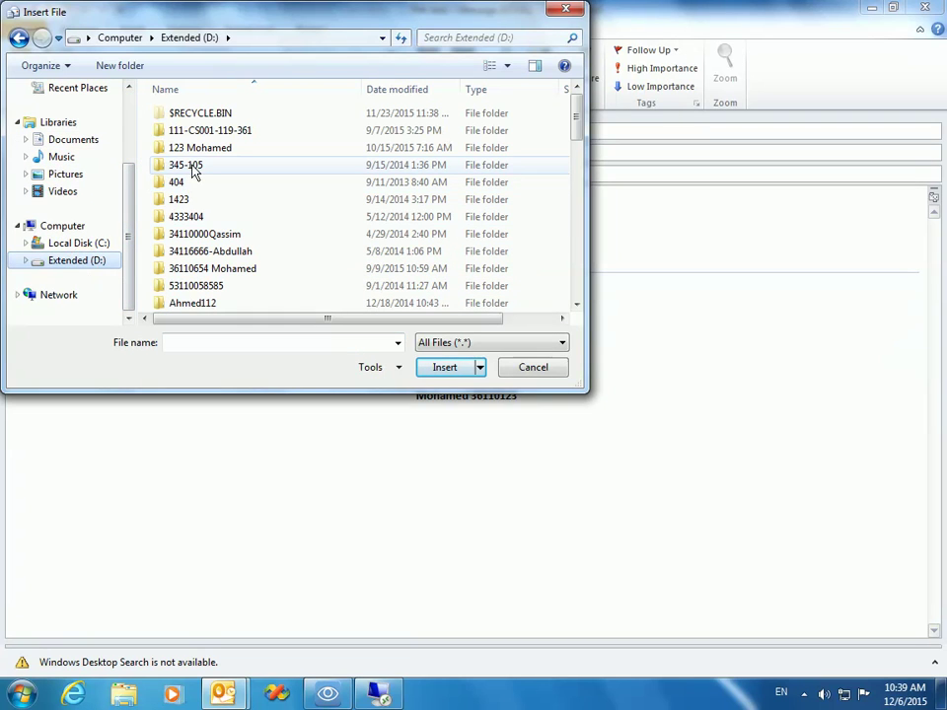
pyautogui.doubleClick(195, 148)
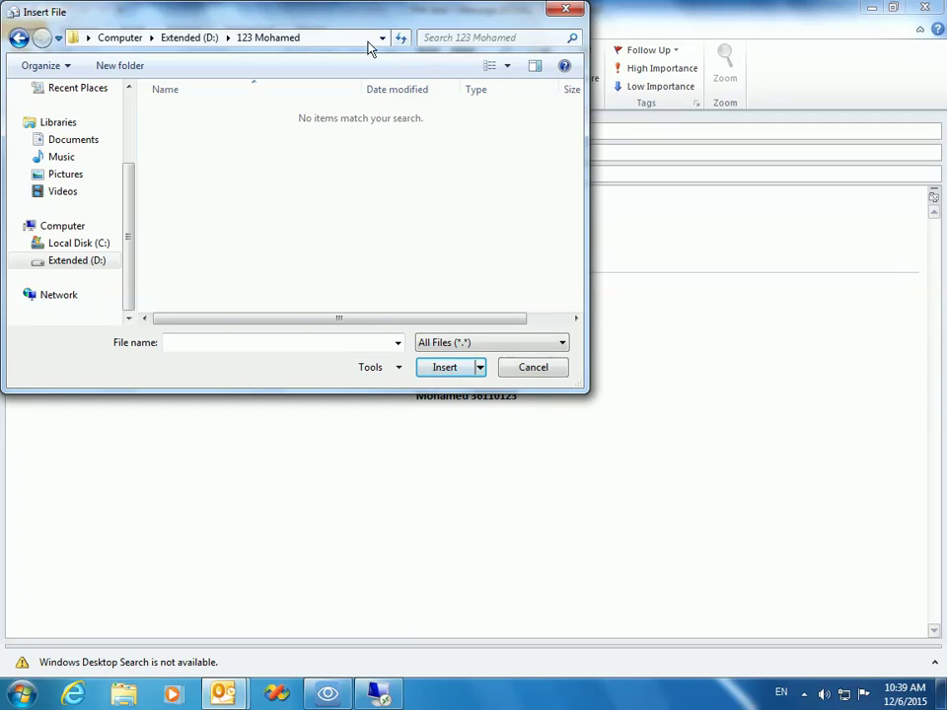
pyautogui.click(201, 37)
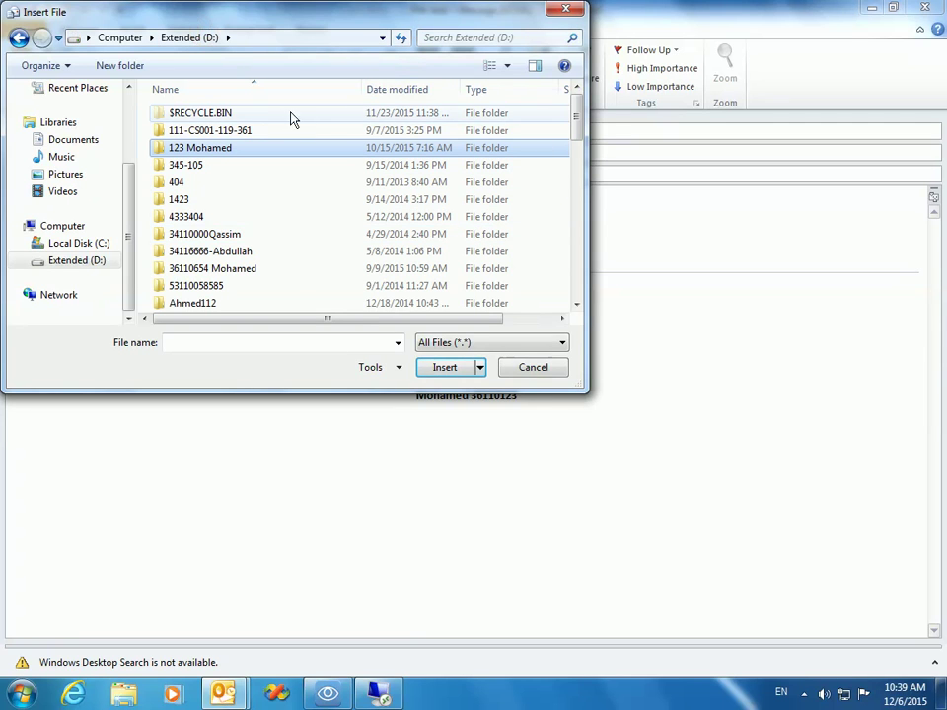
pyautogui.click(250, 131)
pyautogui.scroll(-3, 434, 256)
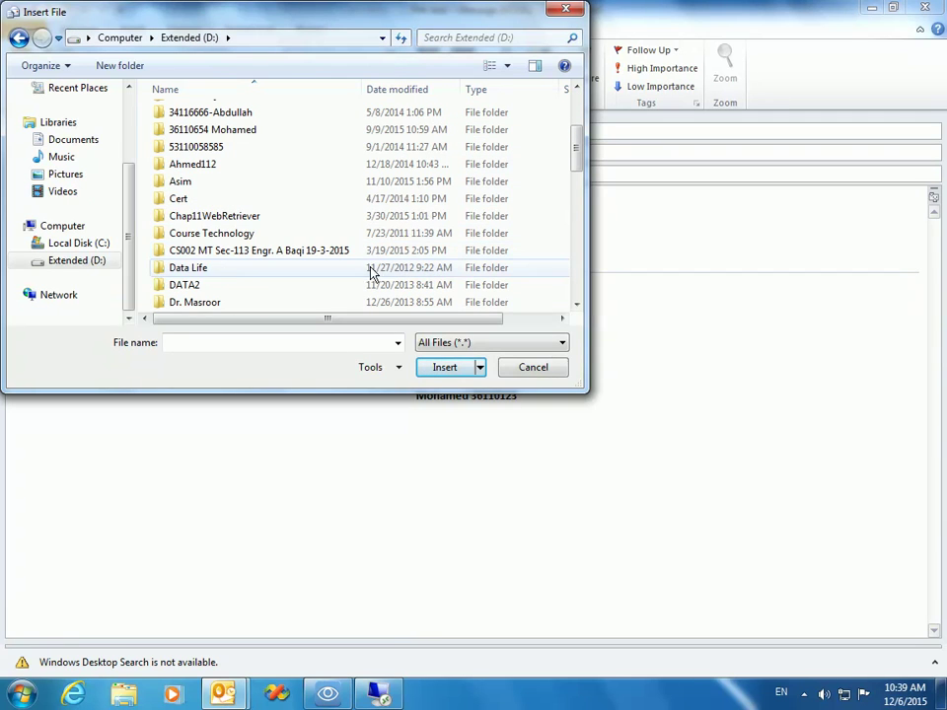
pyautogui.scroll(-2, 239, 235)
# Step: Open the project's src\Week3Ex2 folder and attach build.xml to the forward
pyautogui.click(202, 218)
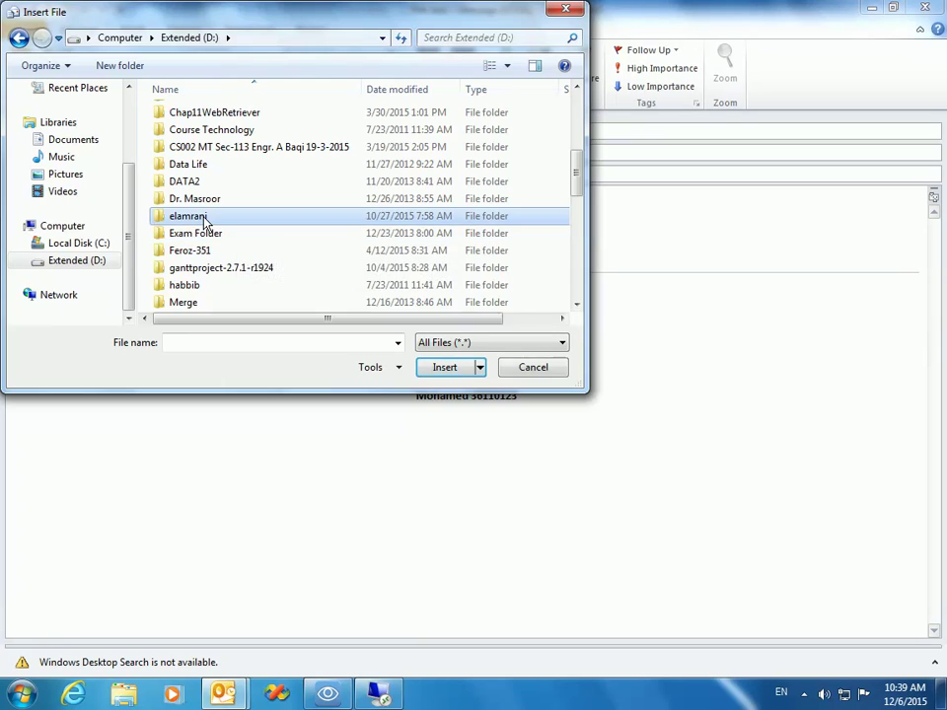
pyautogui.doubleClick(203, 219)
pyautogui.doubleClick(185, 151)
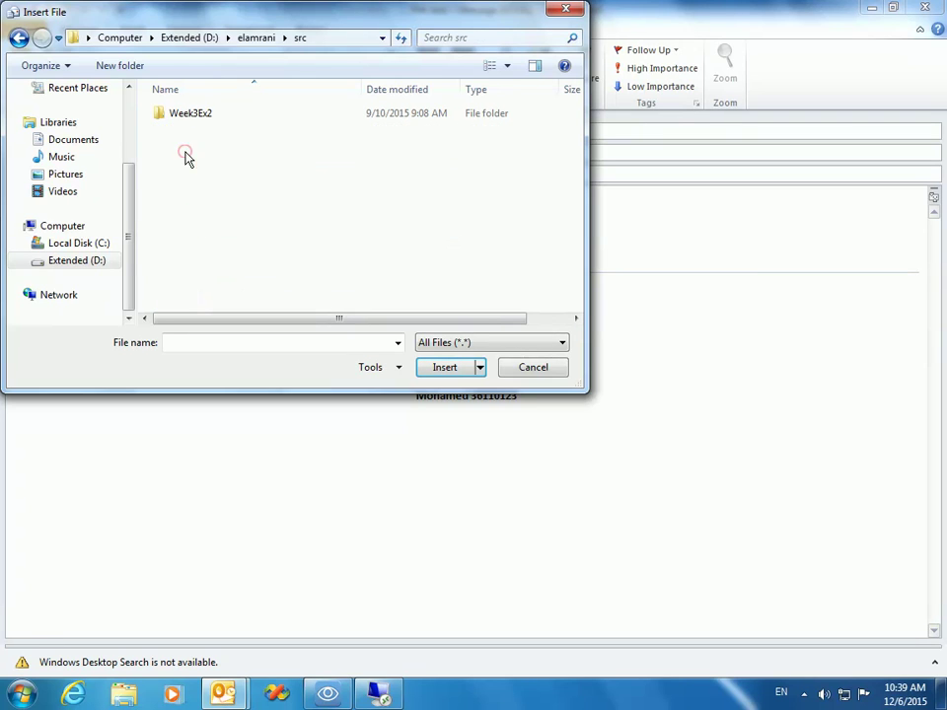
pyautogui.doubleClick(190, 115)
pyautogui.click(190, 166)
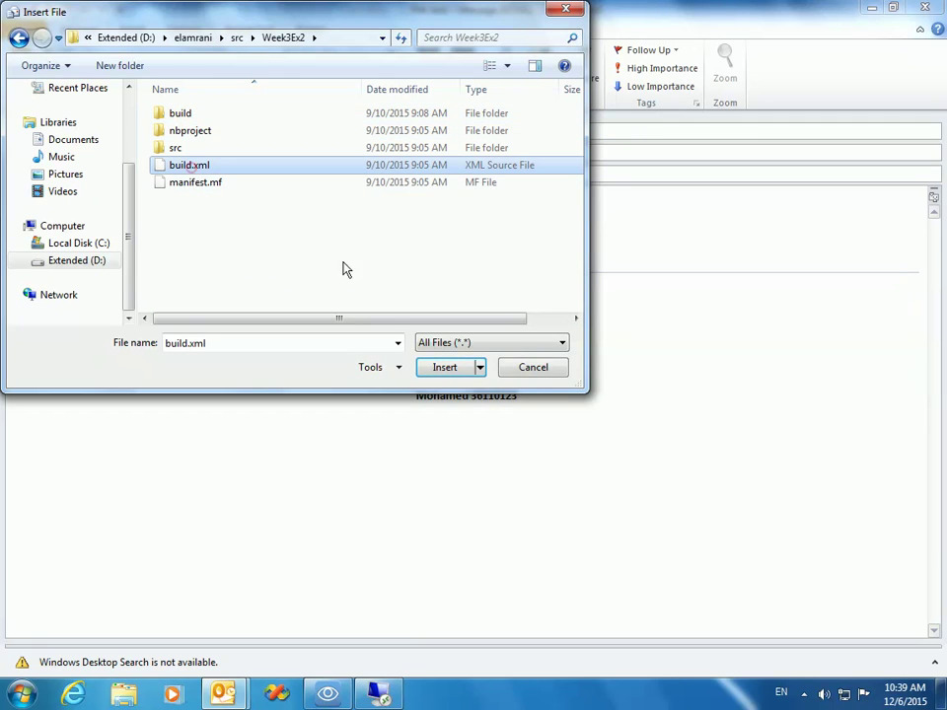
pyautogui.click(445, 368)
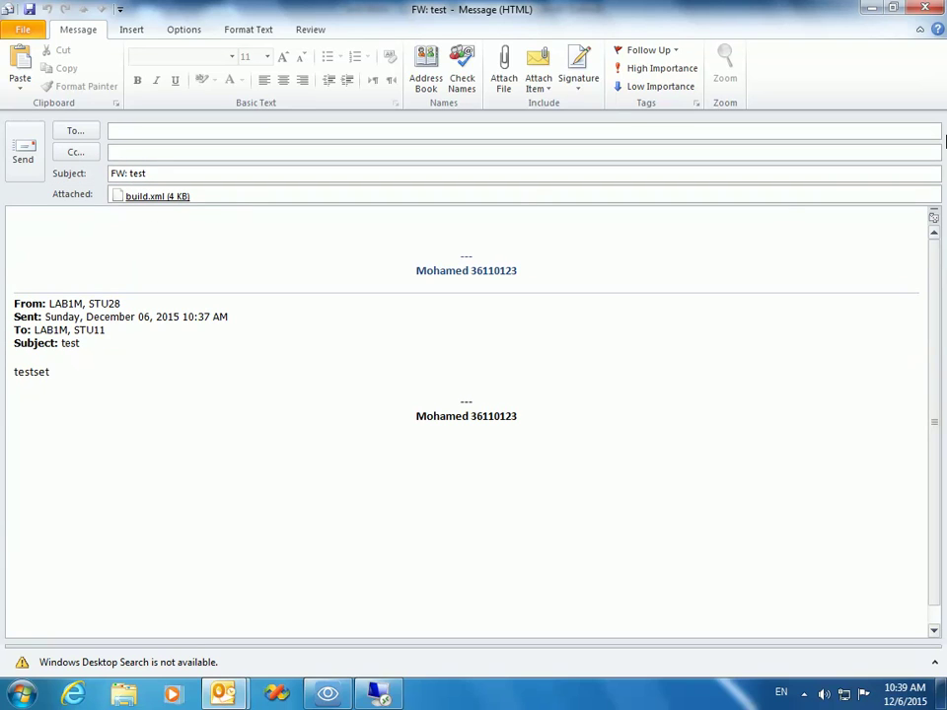
# Step: Dismiss the missing-recipient warning and address the forward to your own account
pyautogui.click(23, 150)
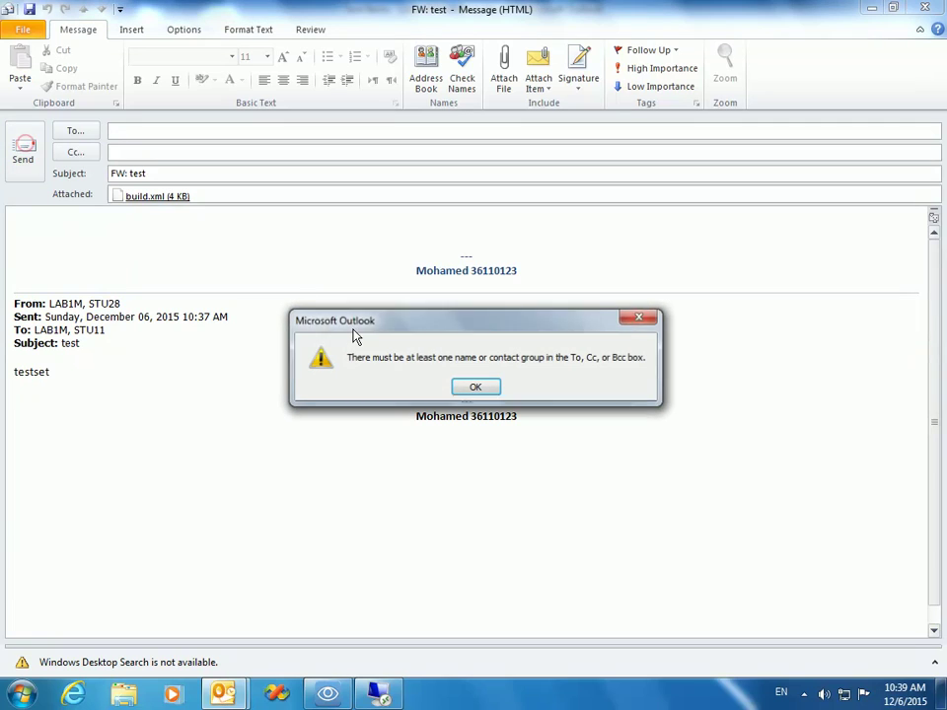
pyautogui.click(476, 386)
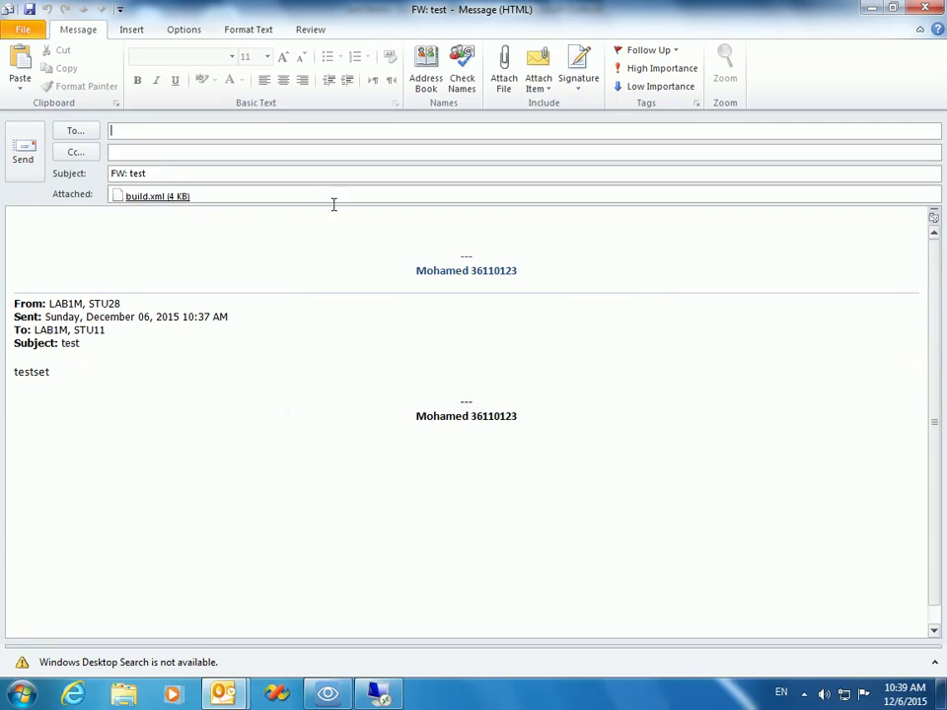
pyautogui.write('lab1')
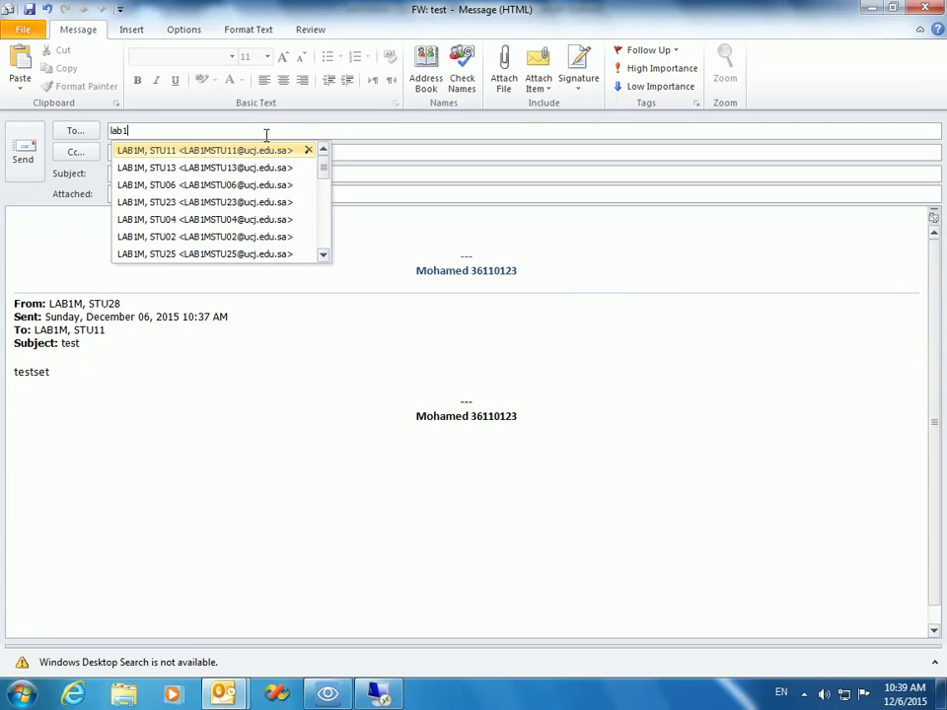
pyautogui.write('mstu28')
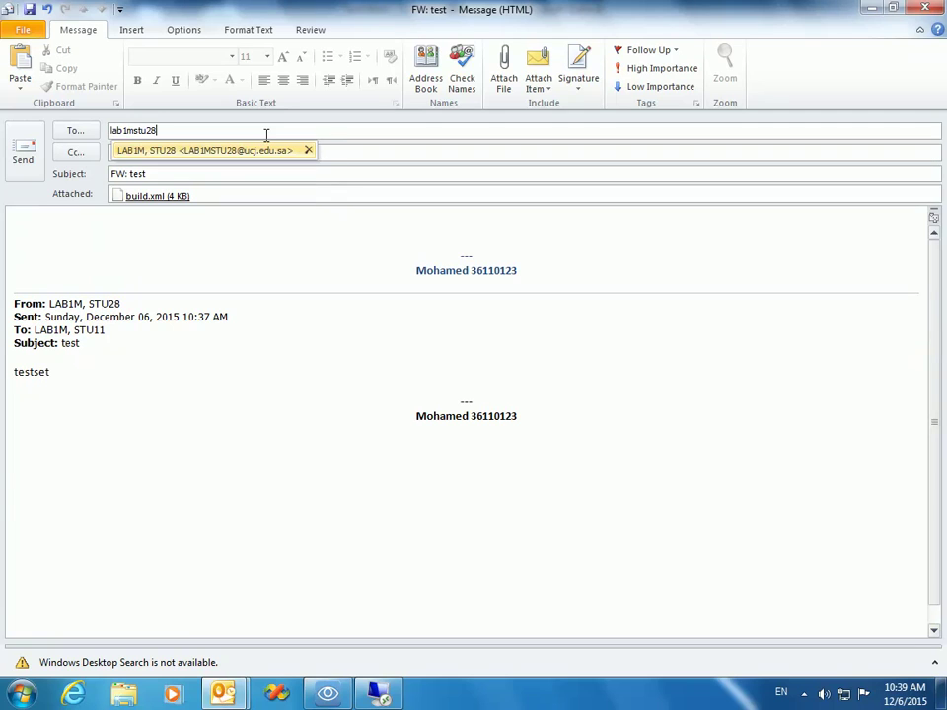
pyautogui.press('Return')
# Step: Send the forward, then open the 10:40 AM FW: test in the Inbox and preview build.xml
pyautogui.click(24, 156)
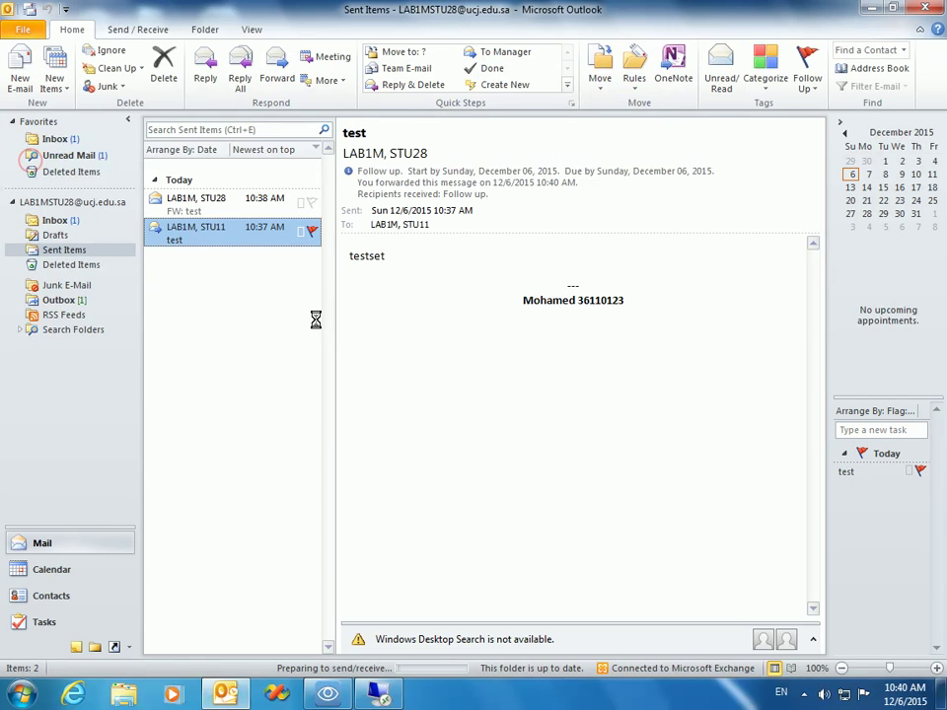
pyautogui.click(56, 223)
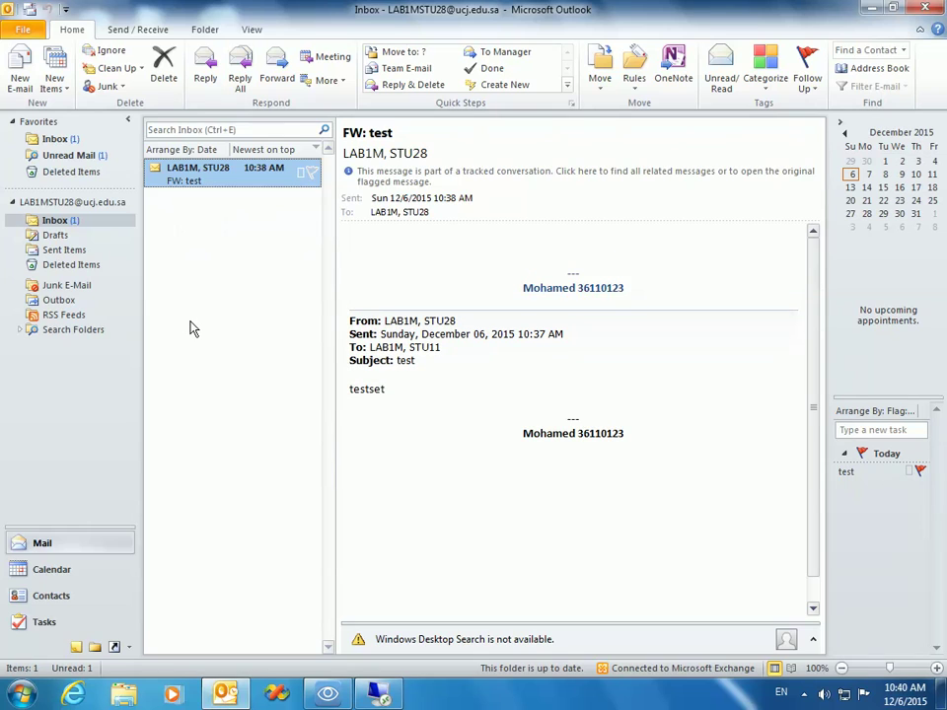
pyautogui.click(242, 176)
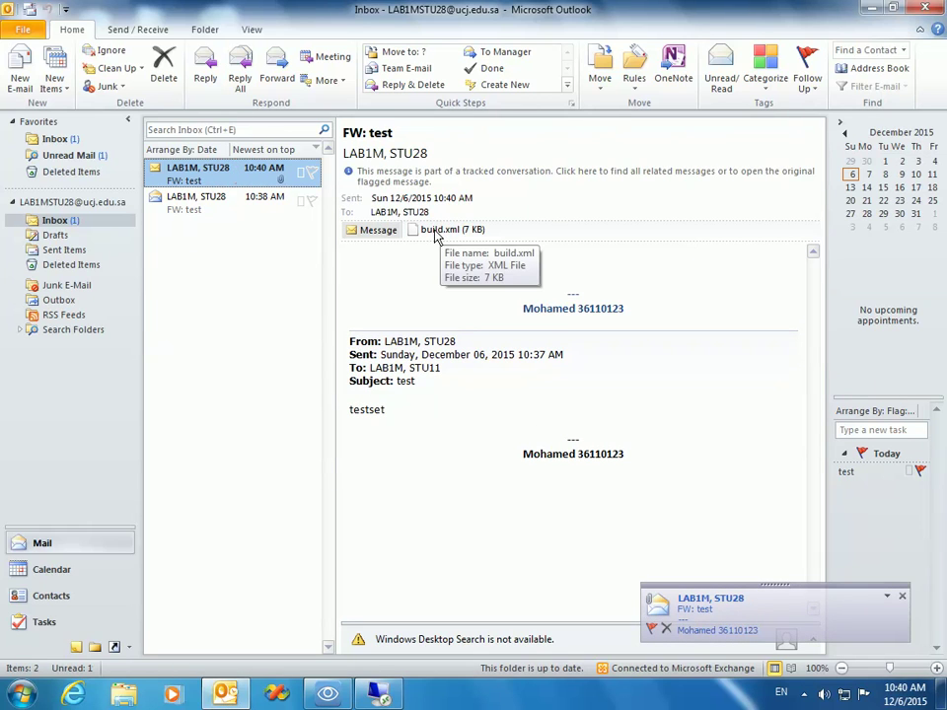
pyautogui.click(438, 233)
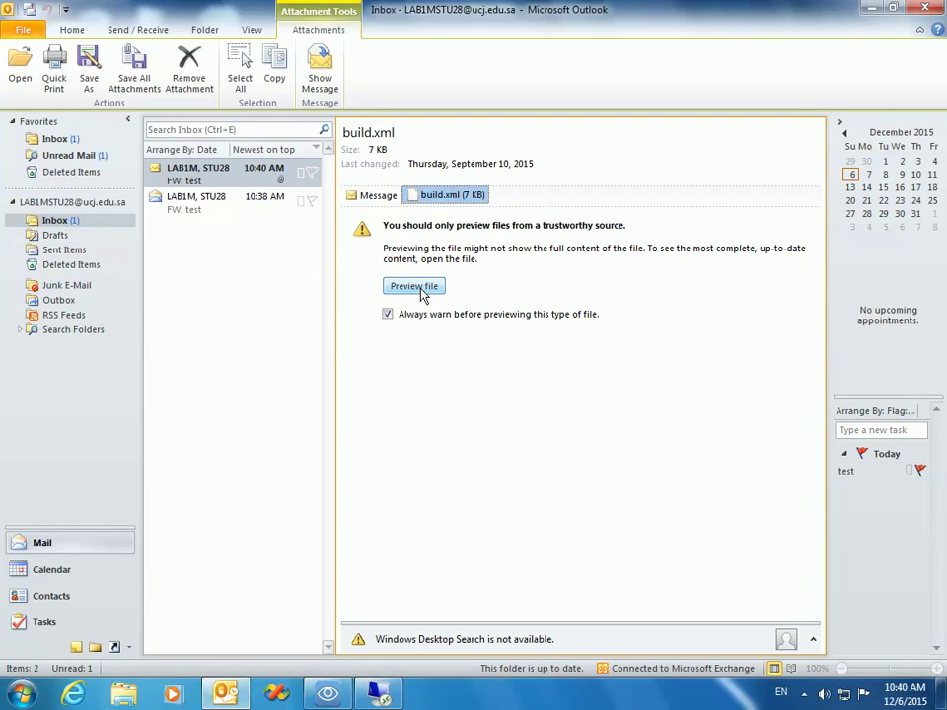
# Step: Choose Save As from the build.xml attachment's context menu, then switch to the Explorer window
pyautogui.rightClick(431, 199)
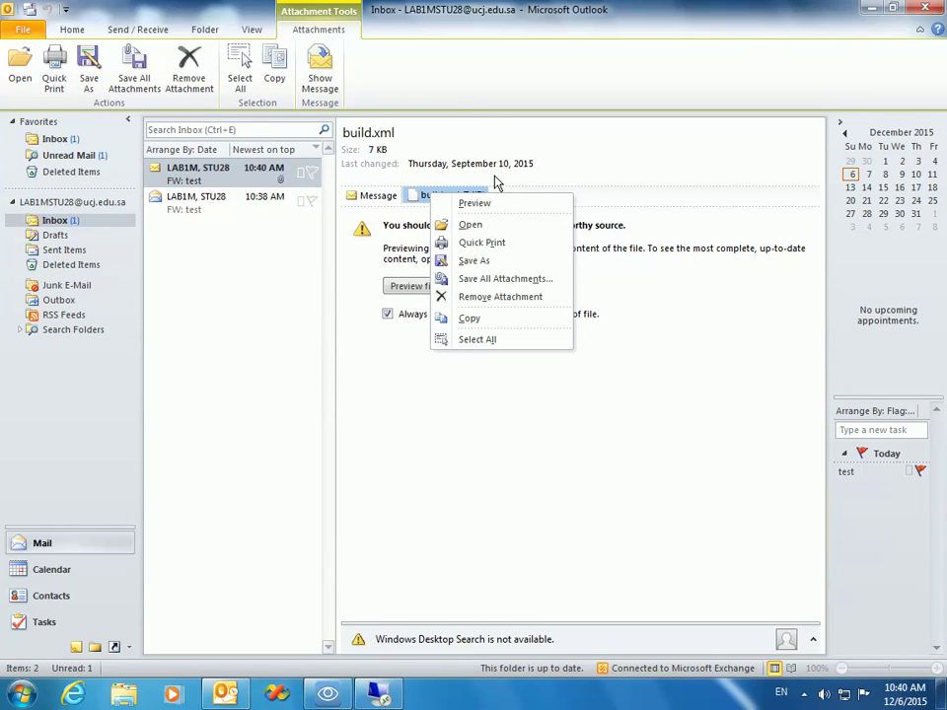
pyautogui.click(592, 163)
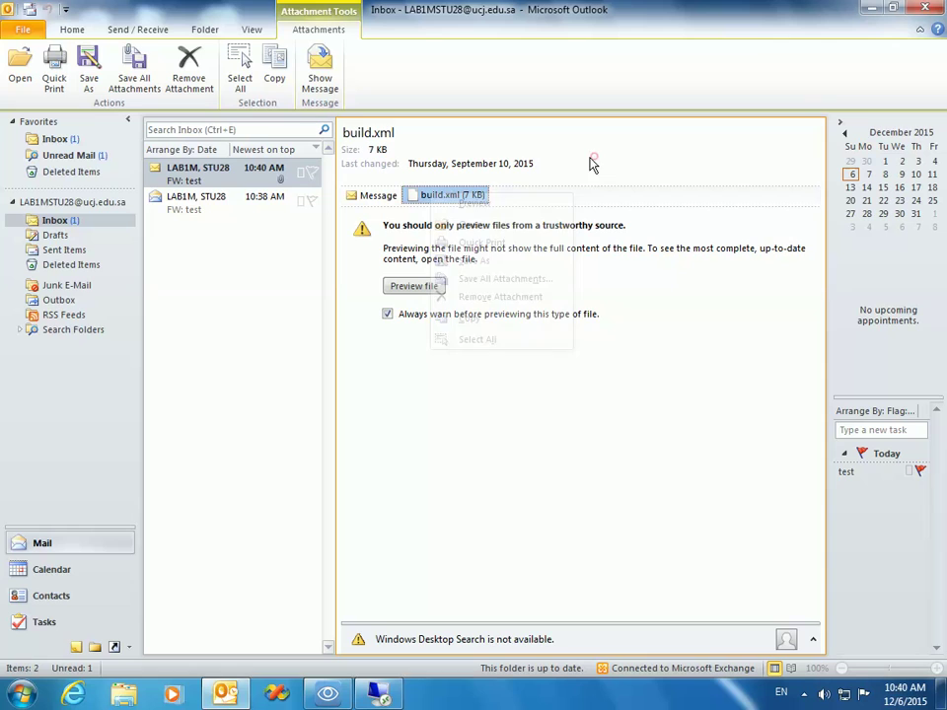
pyautogui.rightClick(454, 194)
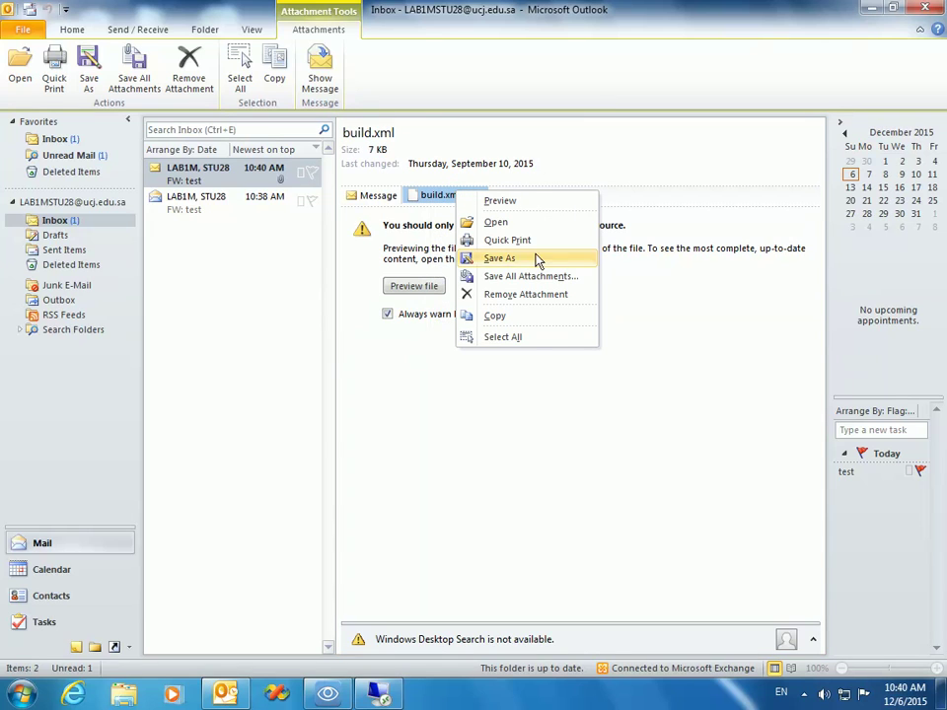
pyautogui.click(499, 258)
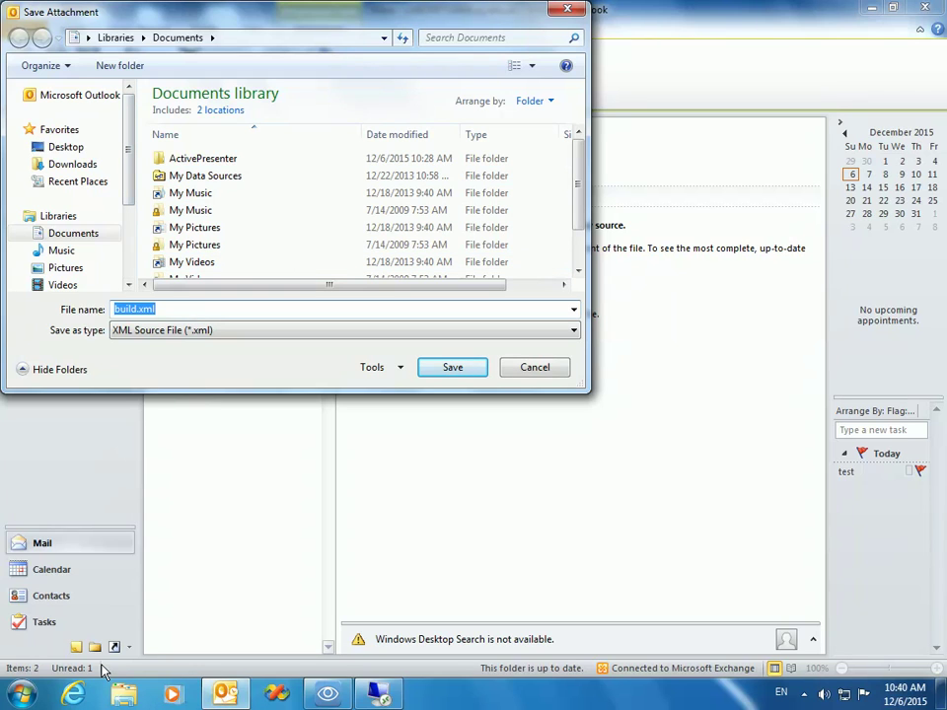
pyautogui.click(123, 693)
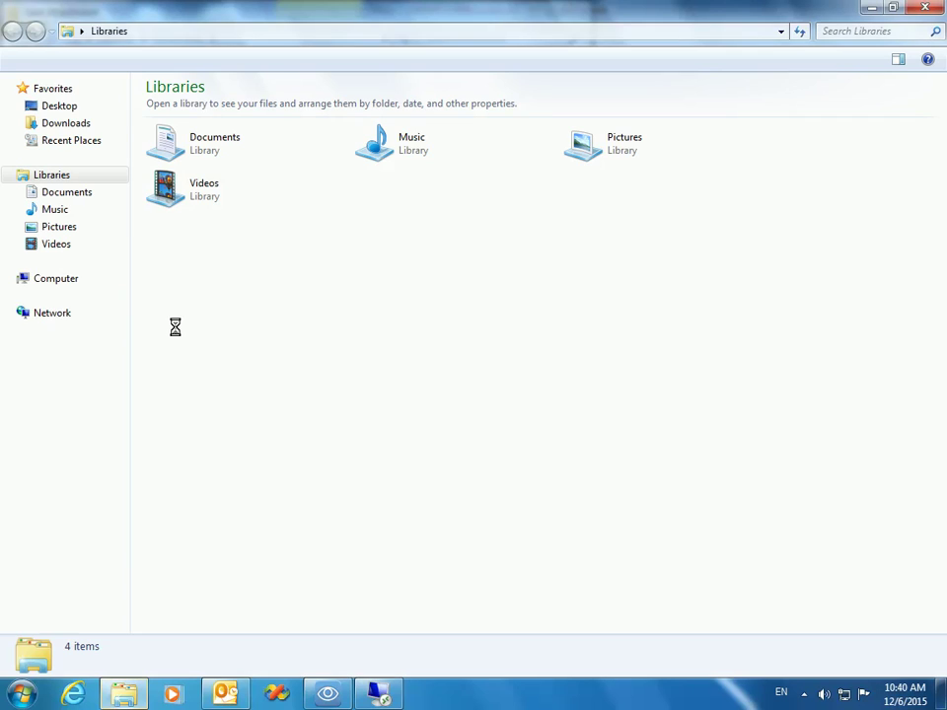
# Step: Minimize the Libraries window, cancel Save Attachment, and show the FW: test 'testset' body again
pyautogui.click(870, 9)
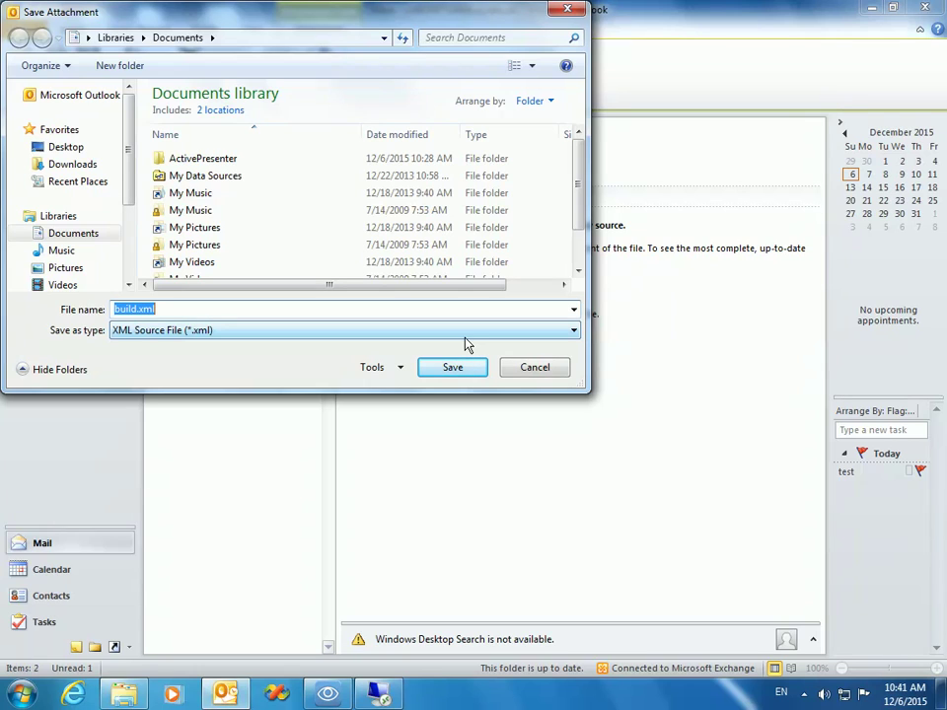
pyautogui.click(534, 383)
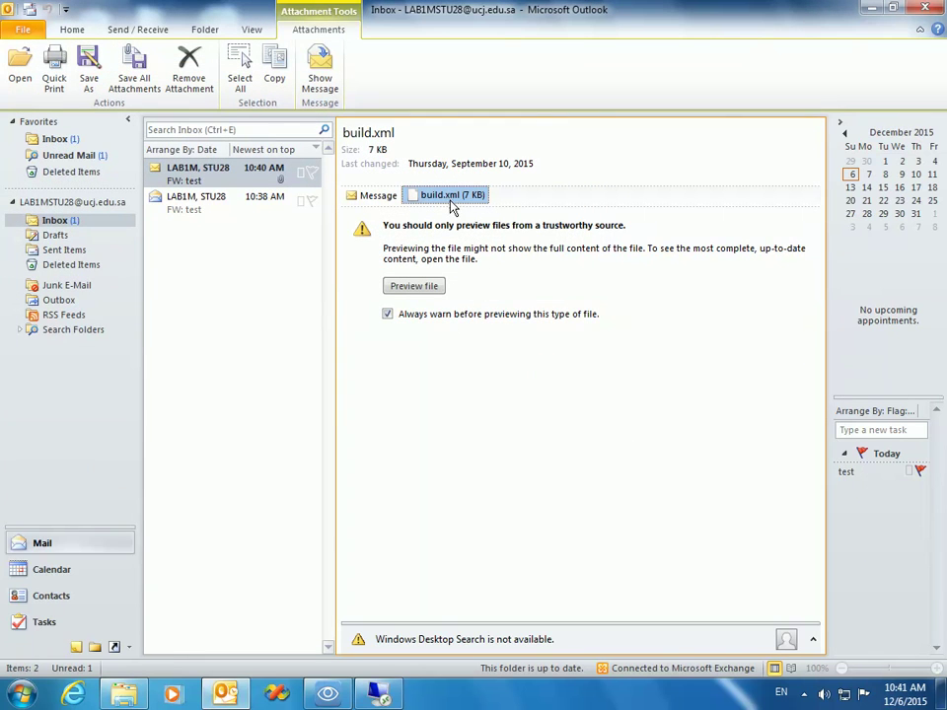
pyautogui.click(375, 197)
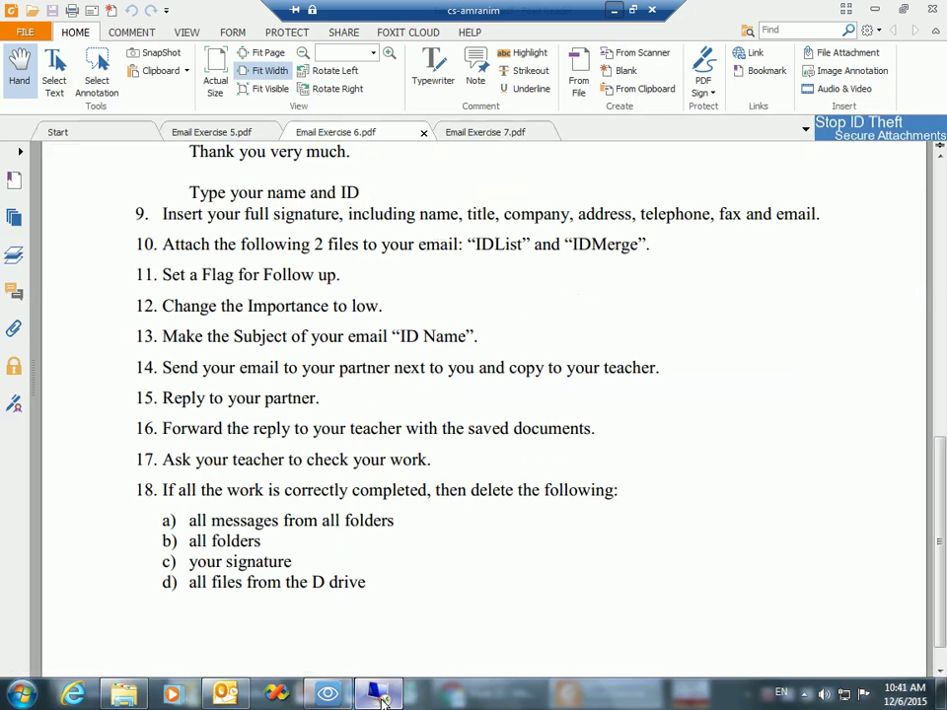
pyautogui.click(377, 695)
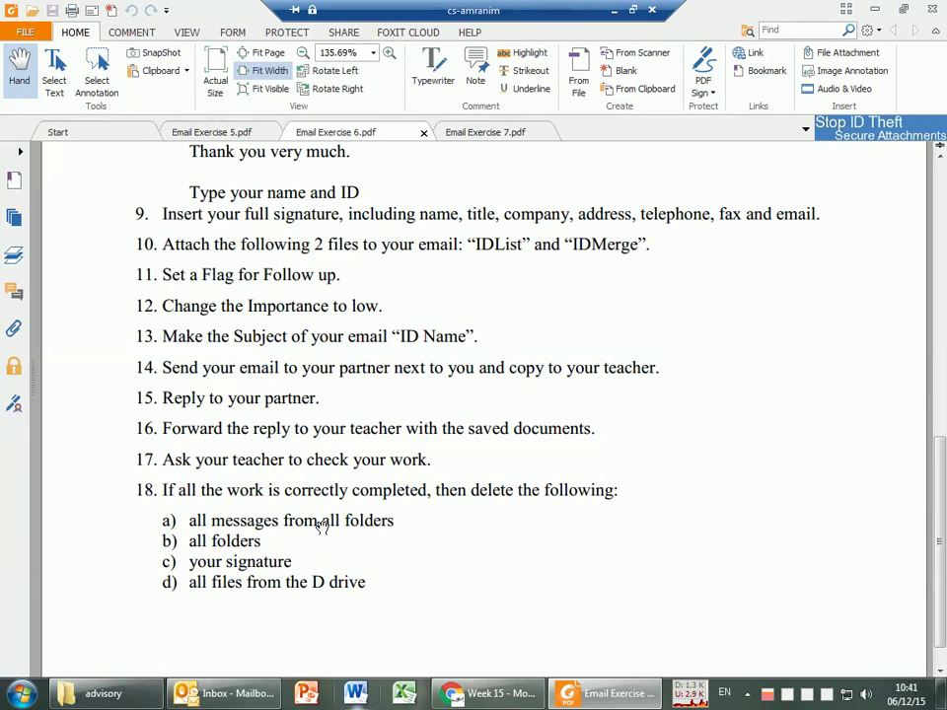
pyautogui.click(611, 14)
pyautogui.click(187, 176)
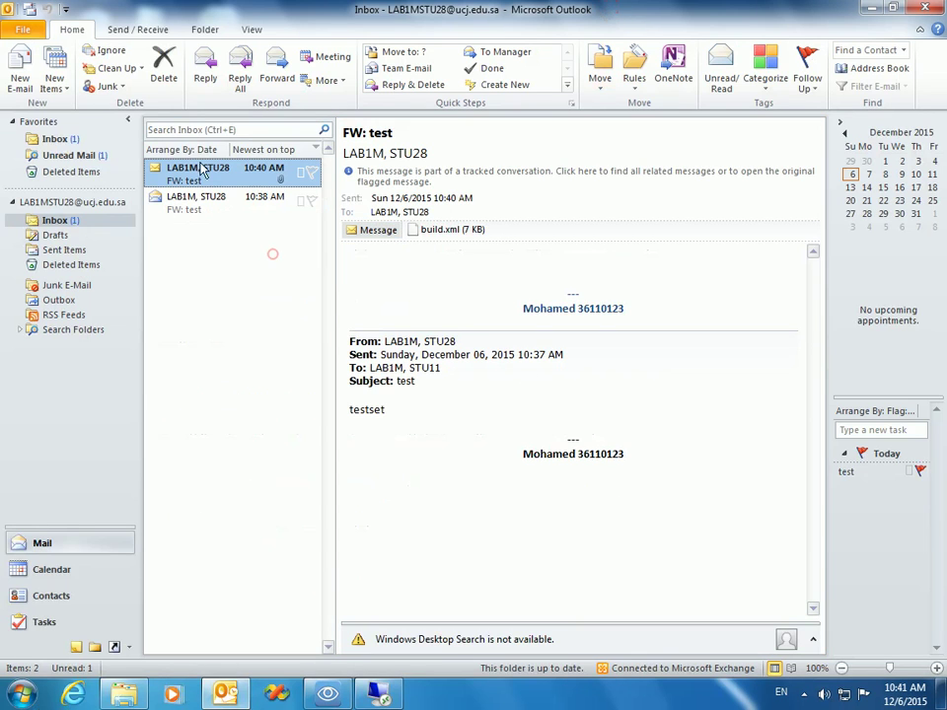
# Step: Select the FW: test messages in the Inbox message list
pyautogui.keyDown('ctrl'); pyautogui.click(197, 201); pyautogui.keyUp('ctrl')
pyautogui.click(211, 353)
pyautogui.click(216, 150)
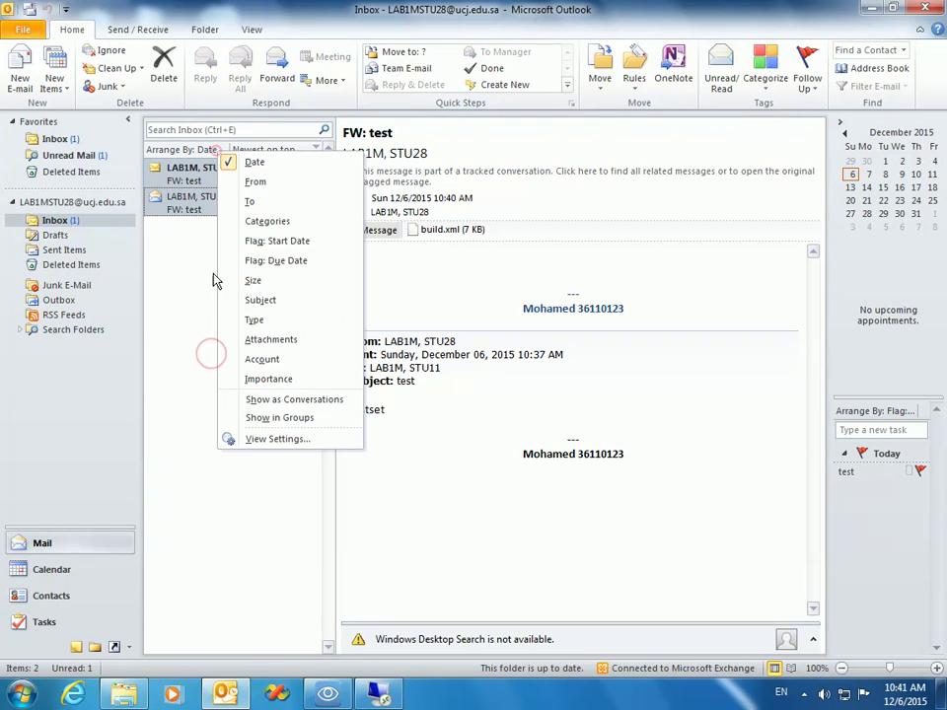
pyautogui.click(180, 293)
pyautogui.click(182, 205)
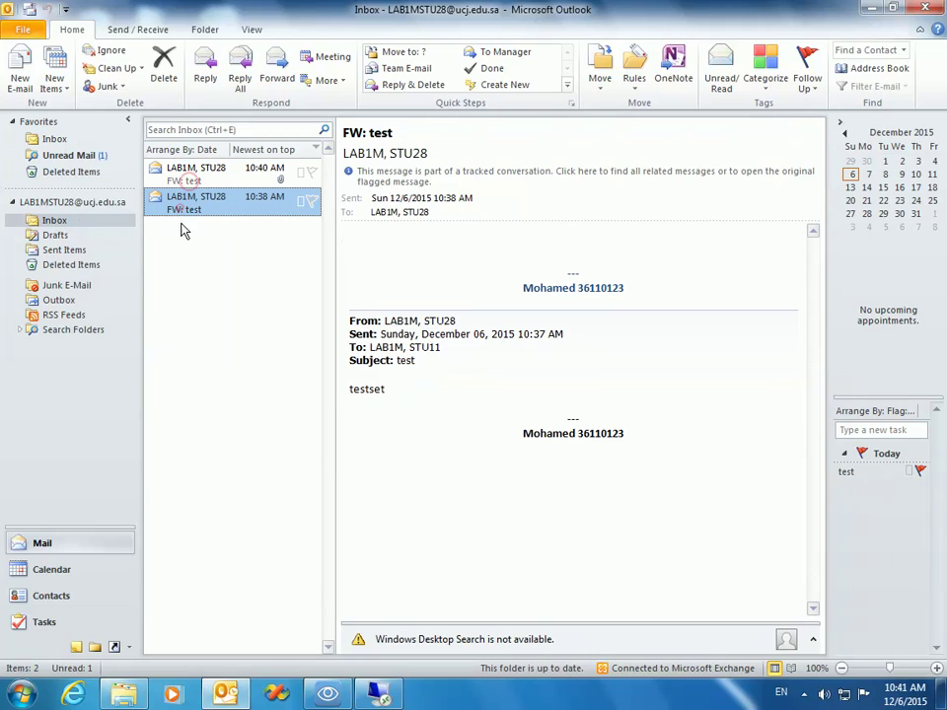
# Step: Delete every message in the Sent Items folder
pyautogui.click(65, 250)
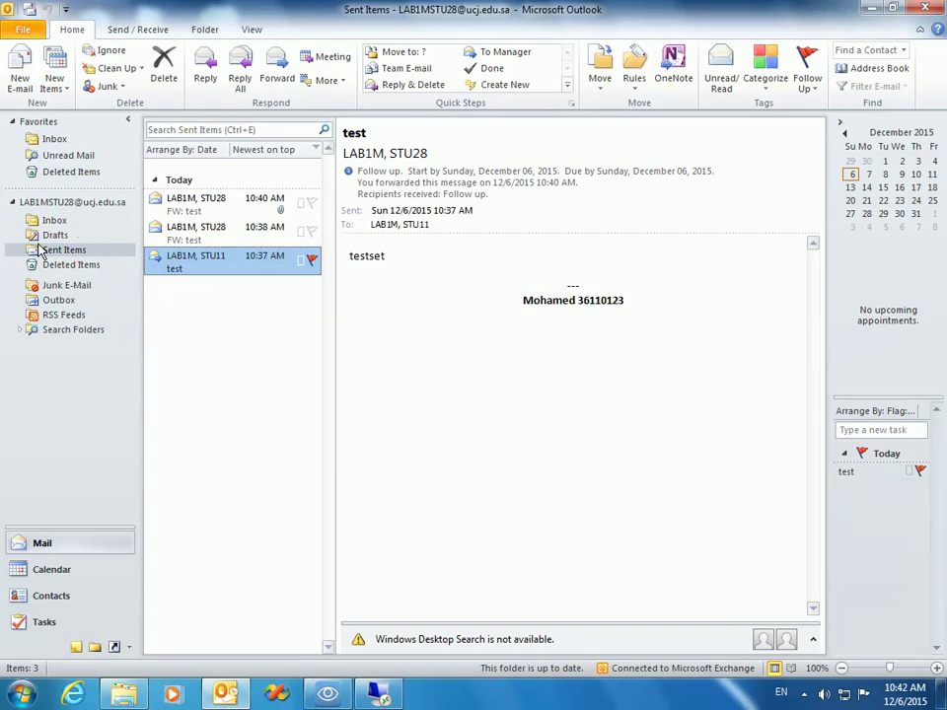
pyautogui.click(196, 365)
pyautogui.hotkey('ctrl', 'a')
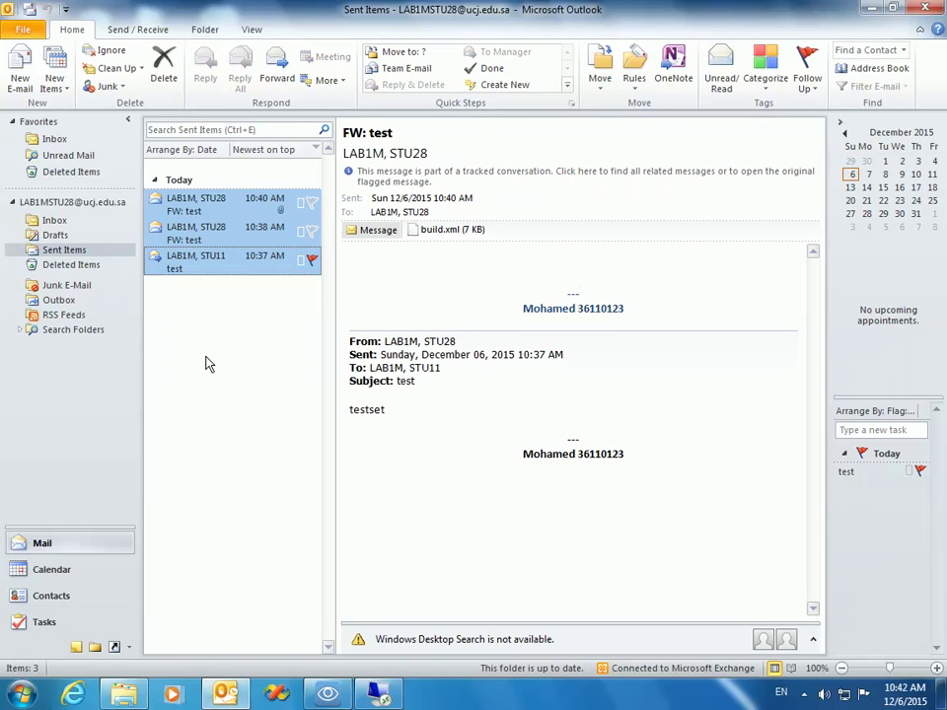
pyautogui.press('Delete')
# Step: Delete both FW: test messages from the Inbox
pyautogui.click(70, 220)
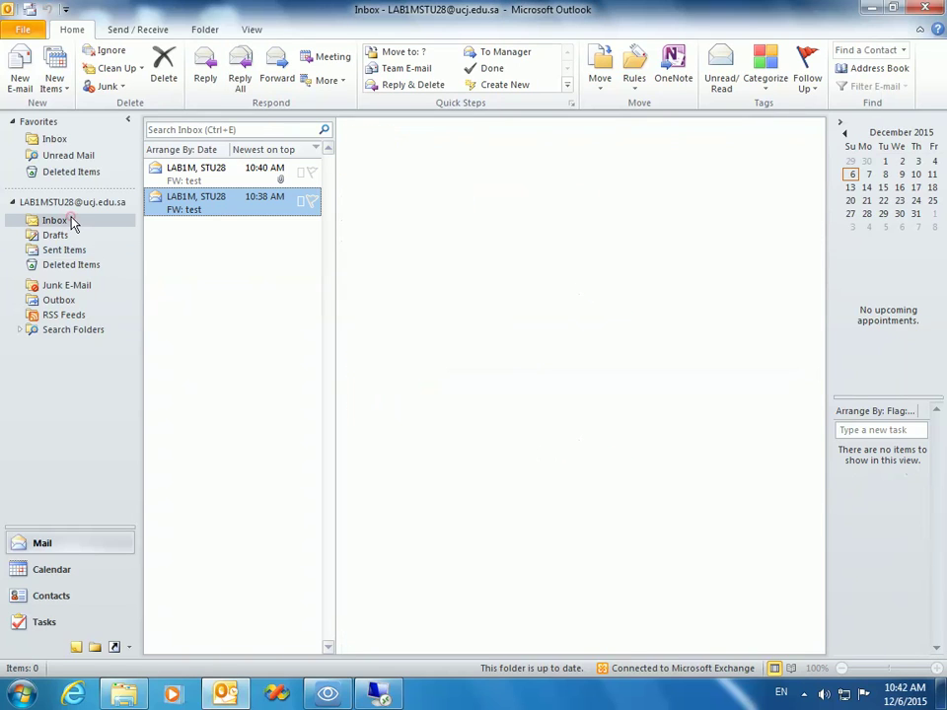
pyautogui.hotkey('ctrl', 'a')
pyautogui.press('Delete')
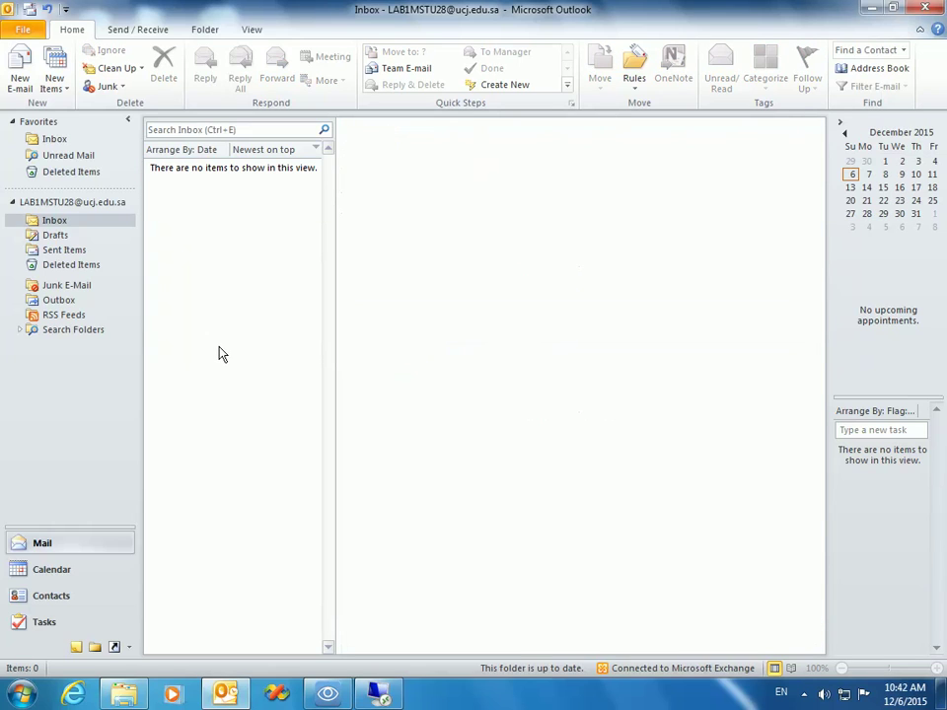
# Step: Empty the Deleted Items folder permanently, return to the empty Inbox and show hidden notification icons
pyautogui.click(65, 266)
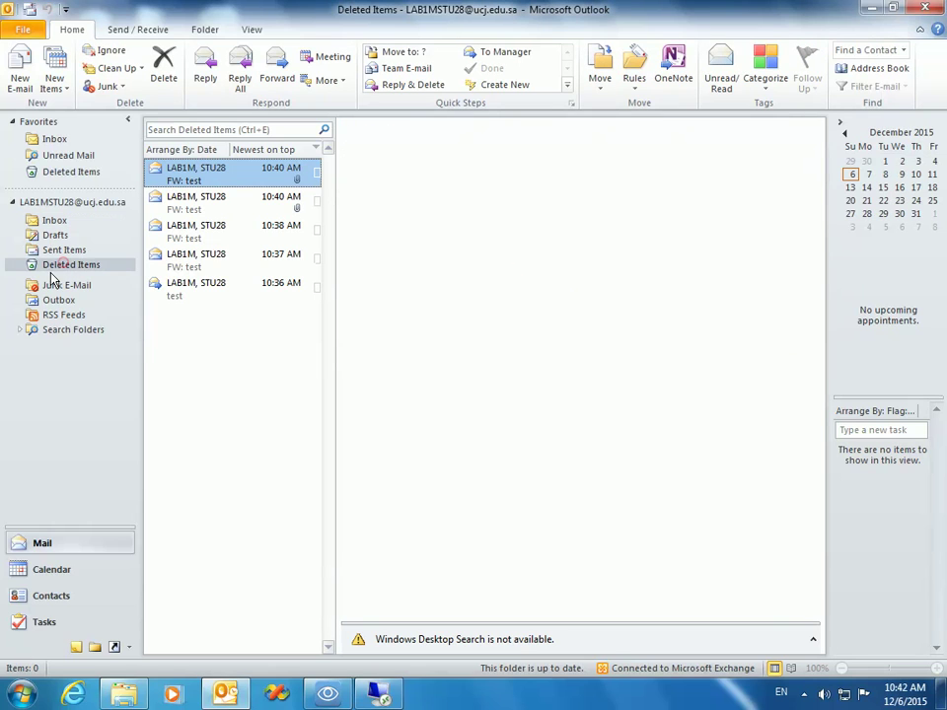
pyautogui.rightClick(85, 267)
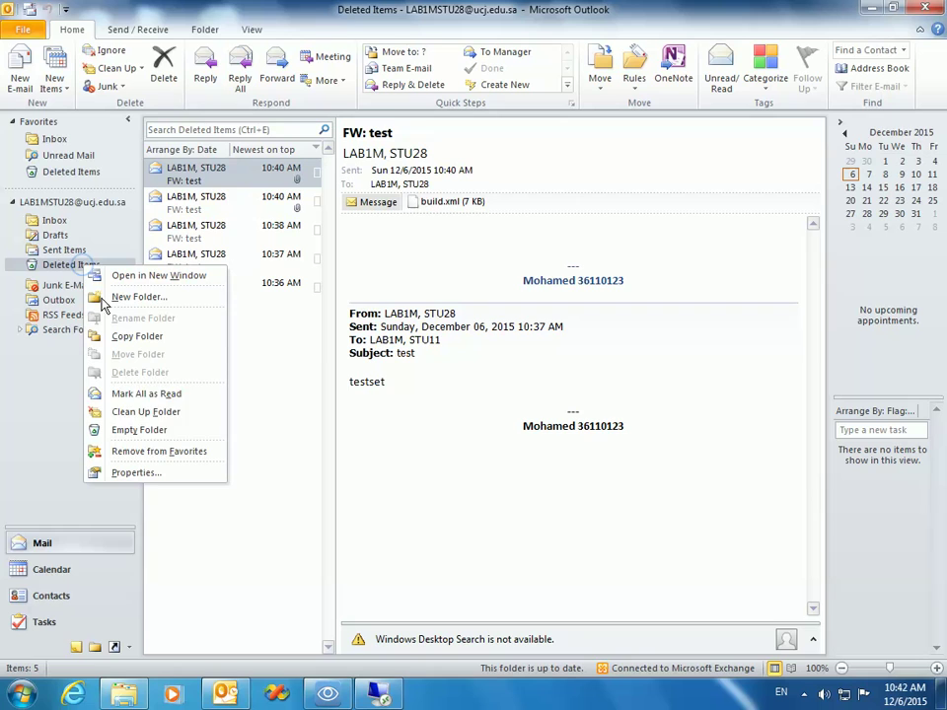
pyautogui.click(158, 434)
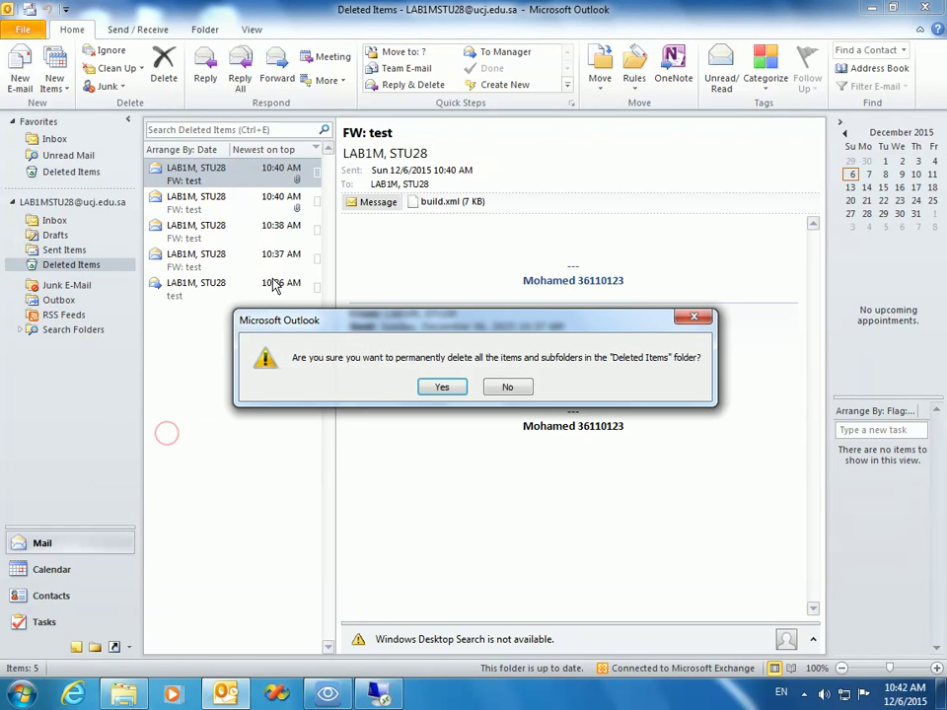
pyautogui.click(428, 389)
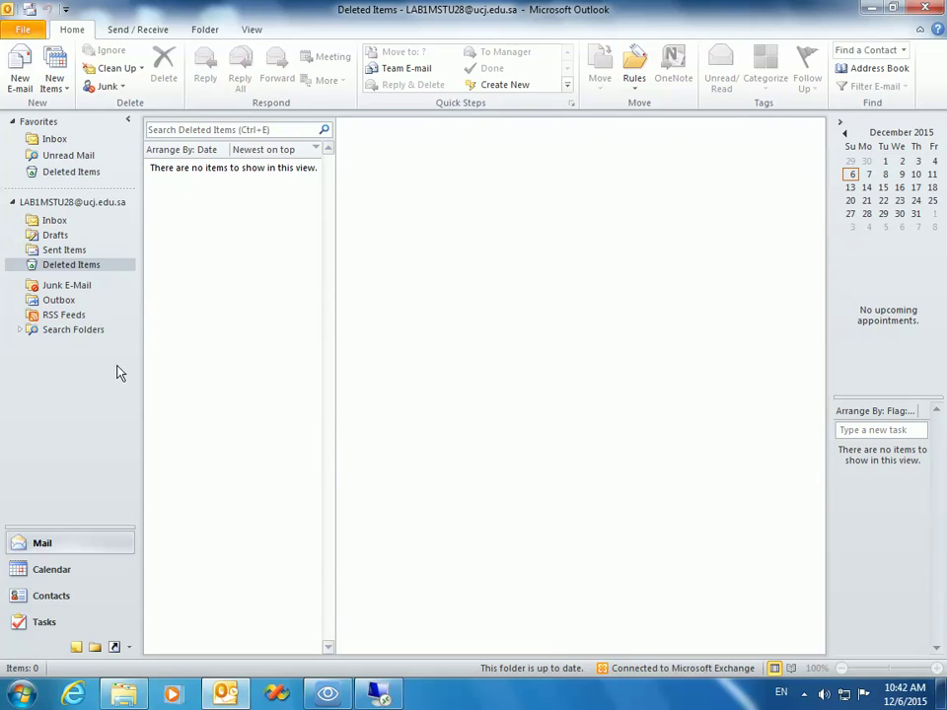
pyautogui.click(61, 221)
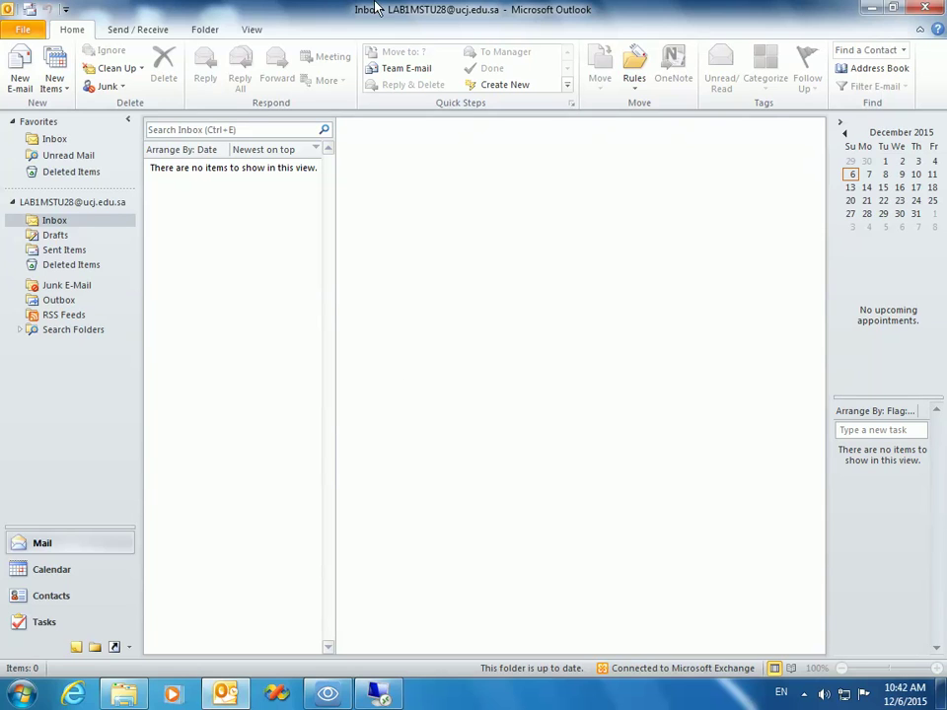
pyautogui.click(804, 694)
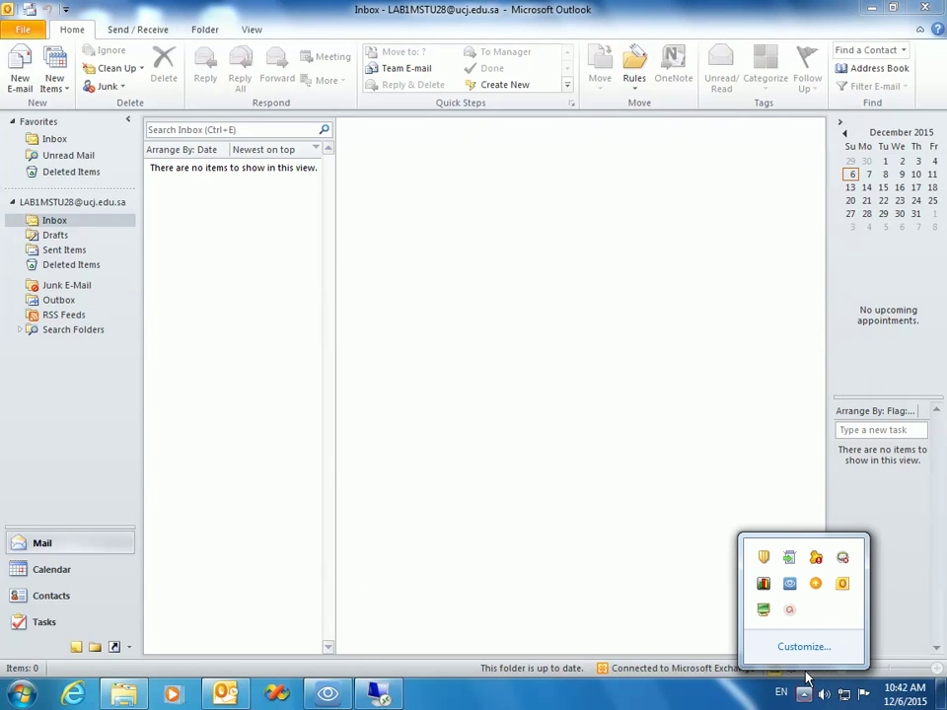